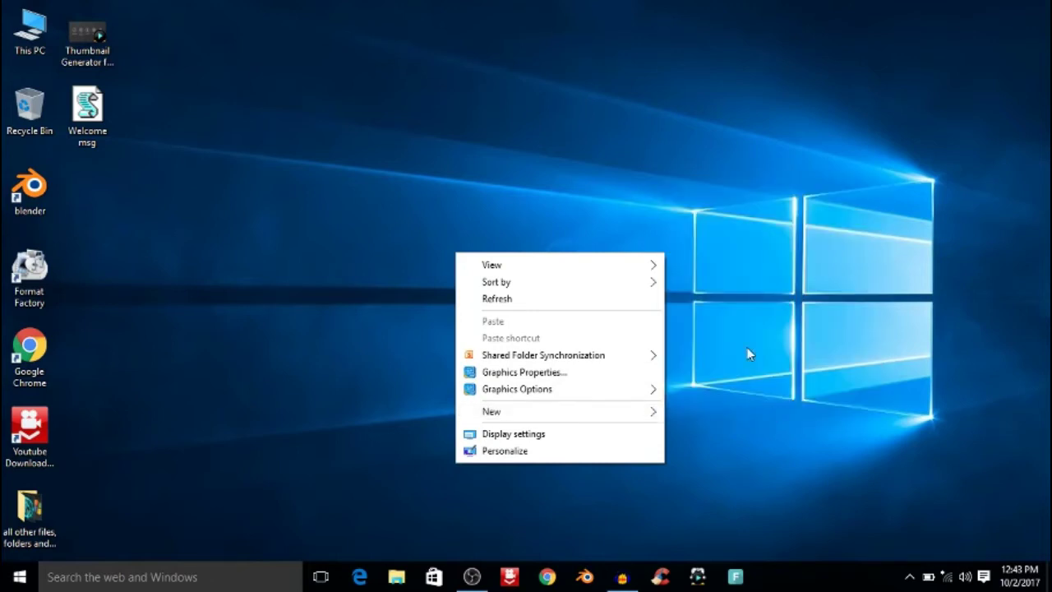
# Step: Create a new desktop folder and name it with the person's full name
pyautogui.moveTo(638, 413)
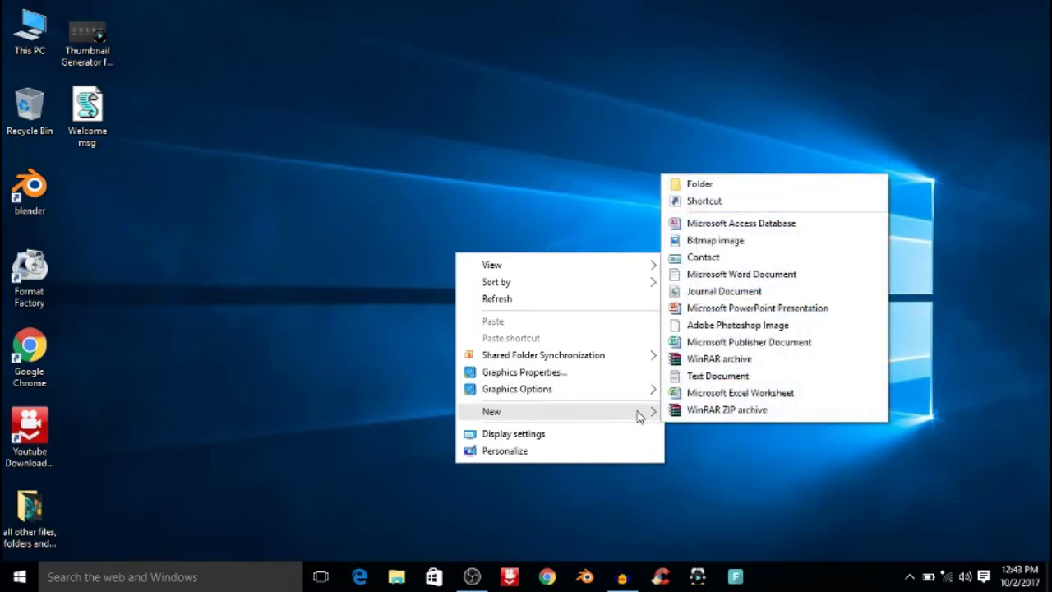
pyautogui.click(700, 184)
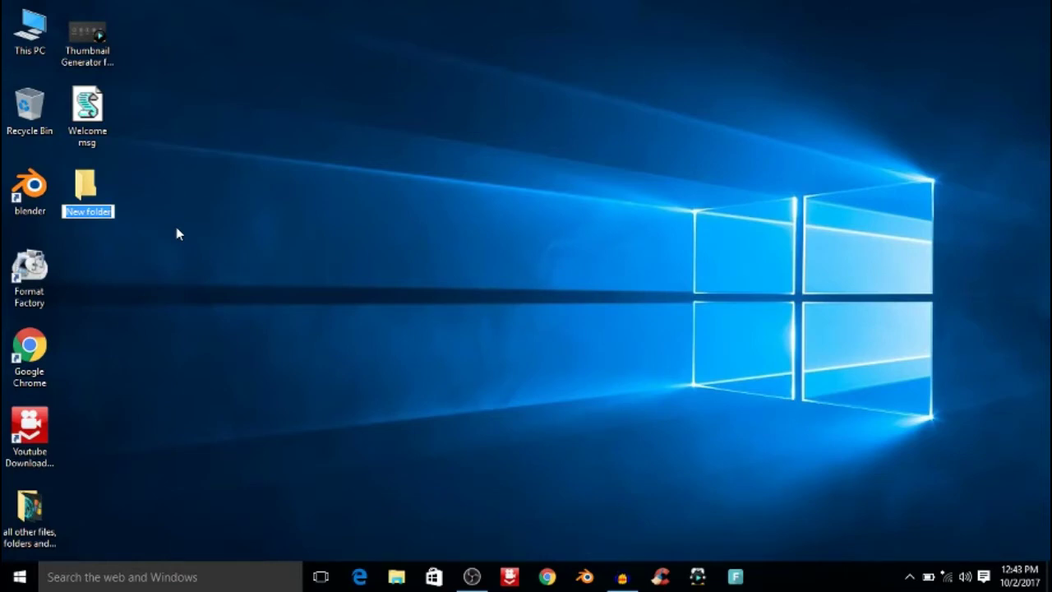
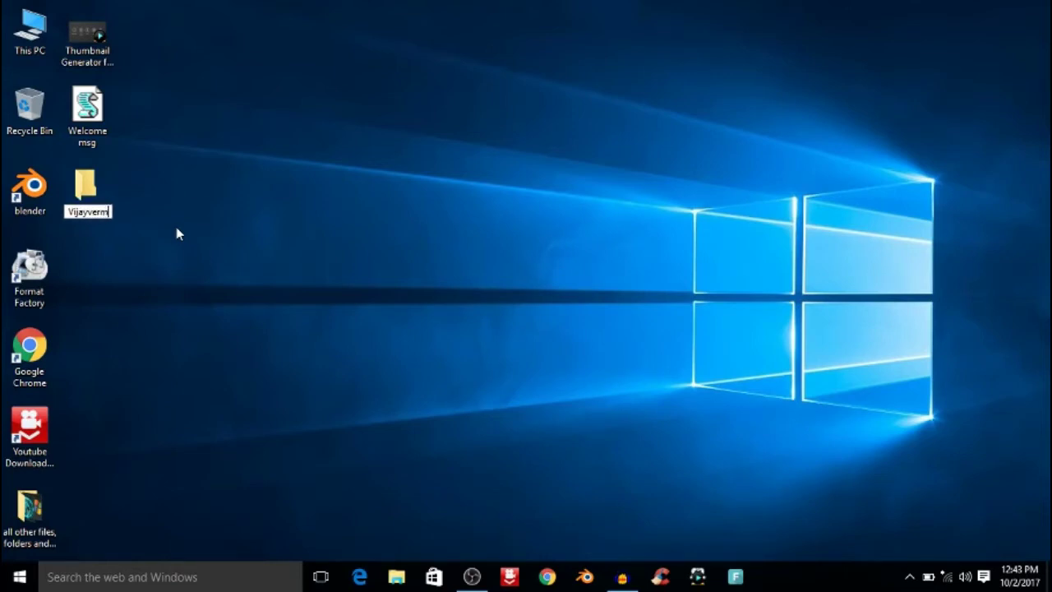
pyautogui.press('Return')
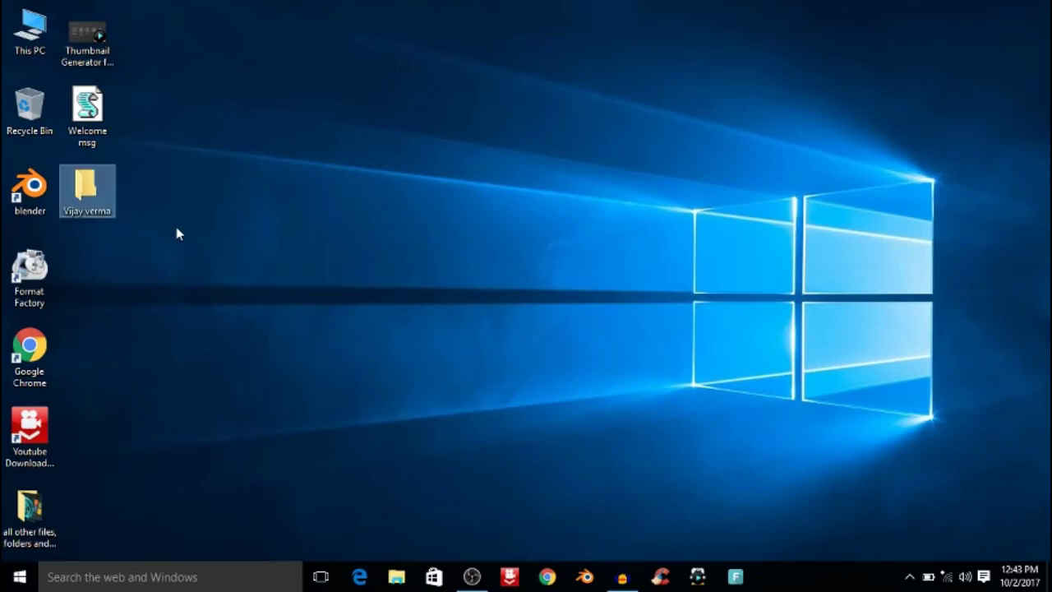
# Step: Move the Thumbnail Generator shortcut and Welcome msg into the new folder
pyautogui.rightClick(218, 211)
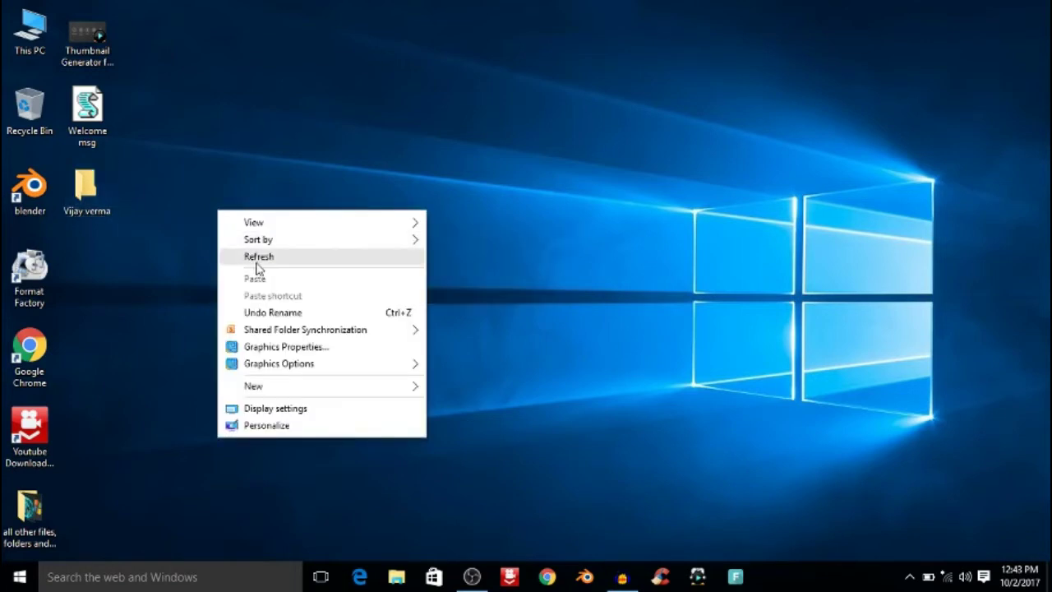
pyautogui.click(259, 260)
pyautogui.rightClick(263, 146)
pyautogui.click(310, 199)
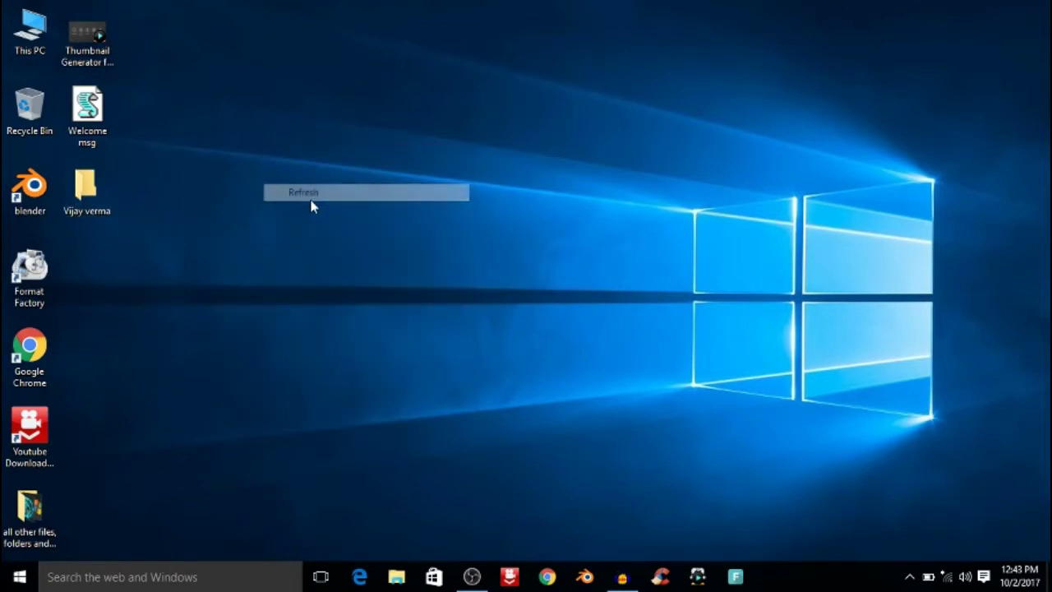
pyautogui.moveTo(140, 155); pyautogui.dragTo(60, 4)
pyautogui.moveTo(87, 132); pyautogui.dragTo(93, 180)
pyautogui.rightClick(281, 95)
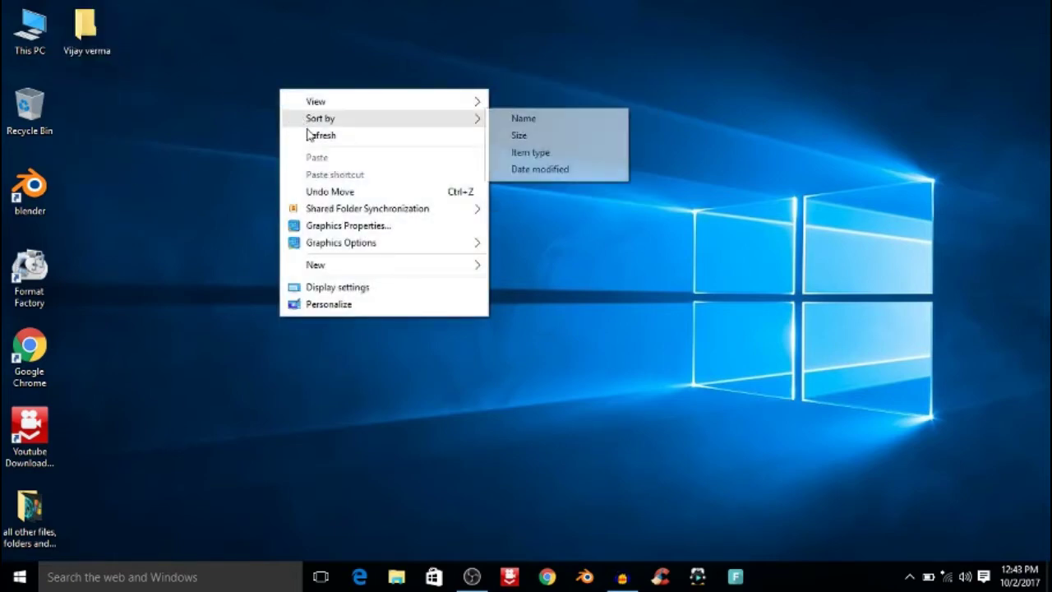
pyautogui.click(309, 135)
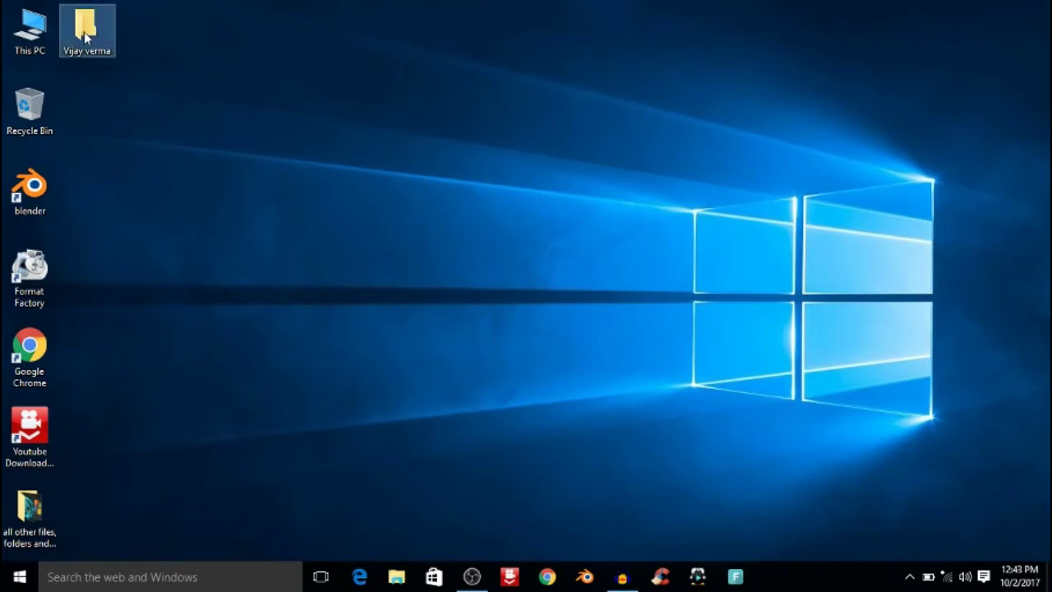
# Step: Open the folder's Security permissions for editing from its Properties
pyautogui.rightClick(85, 33)
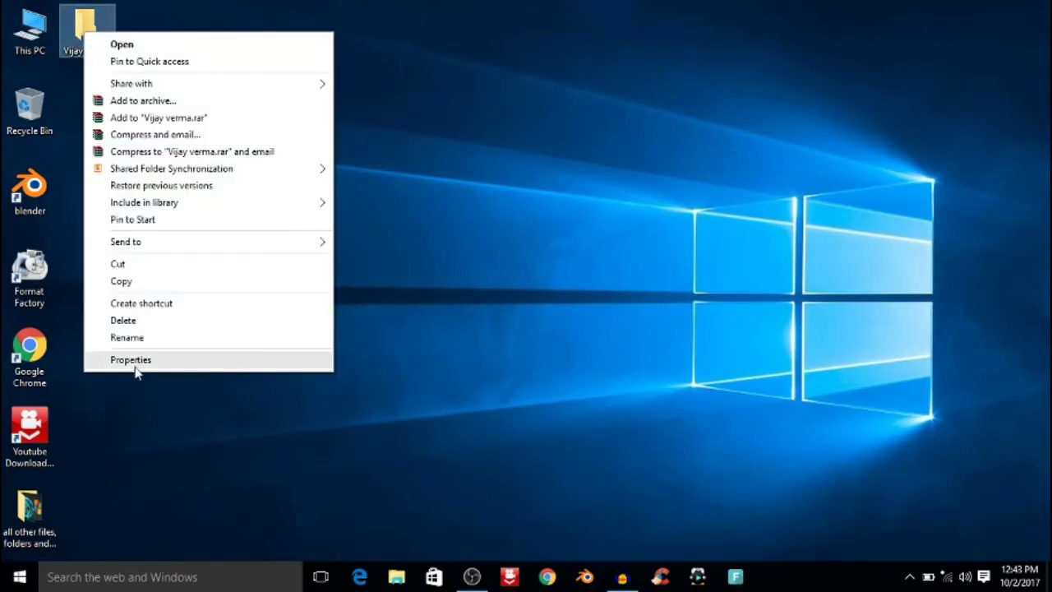
pyautogui.click(135, 362)
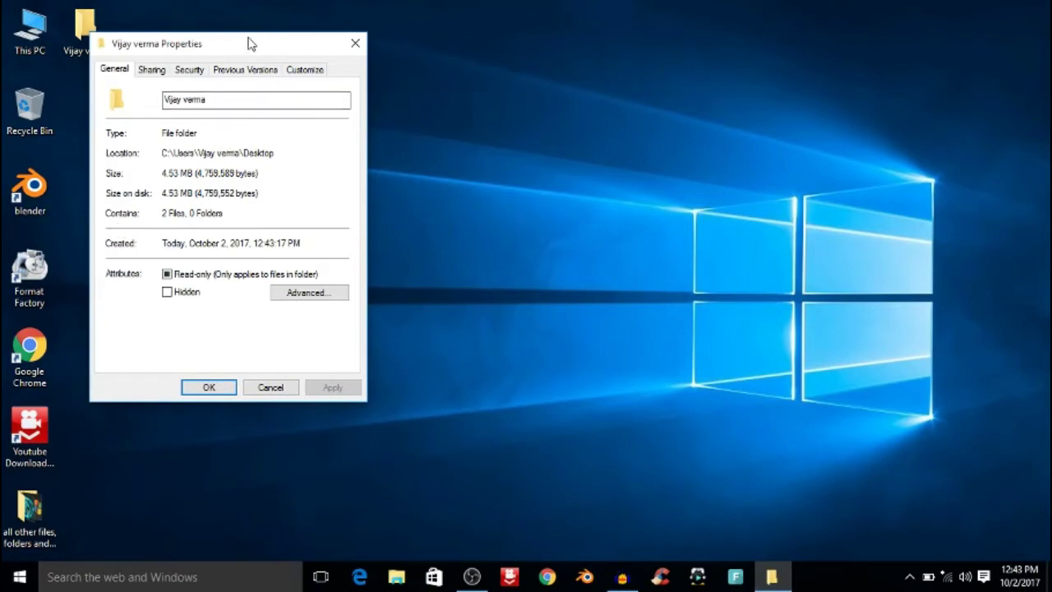
pyautogui.moveTo(244, 44); pyautogui.dragTo(537, 106)
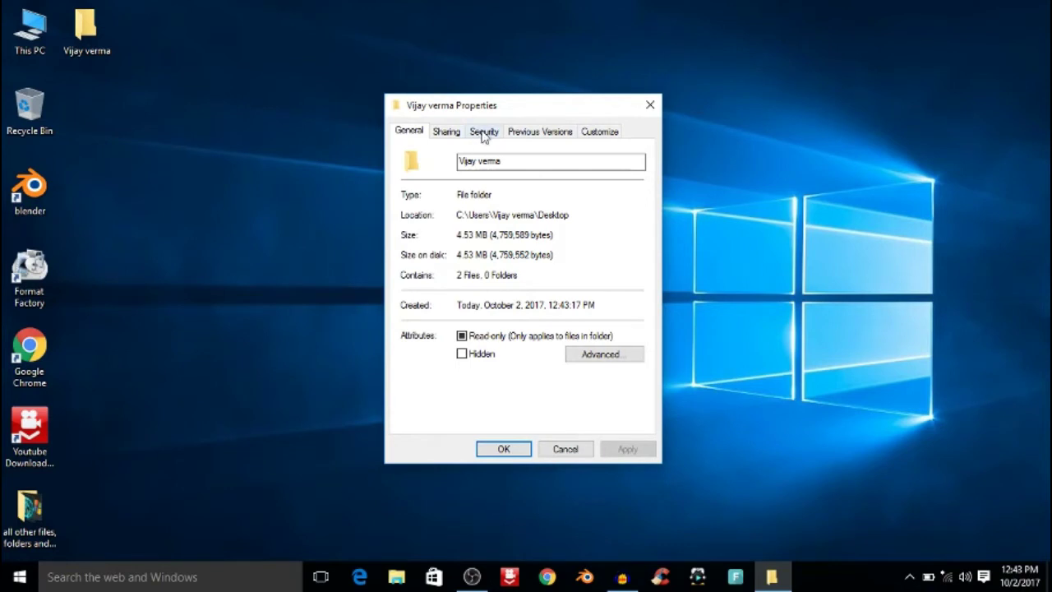
pyautogui.click(484, 134)
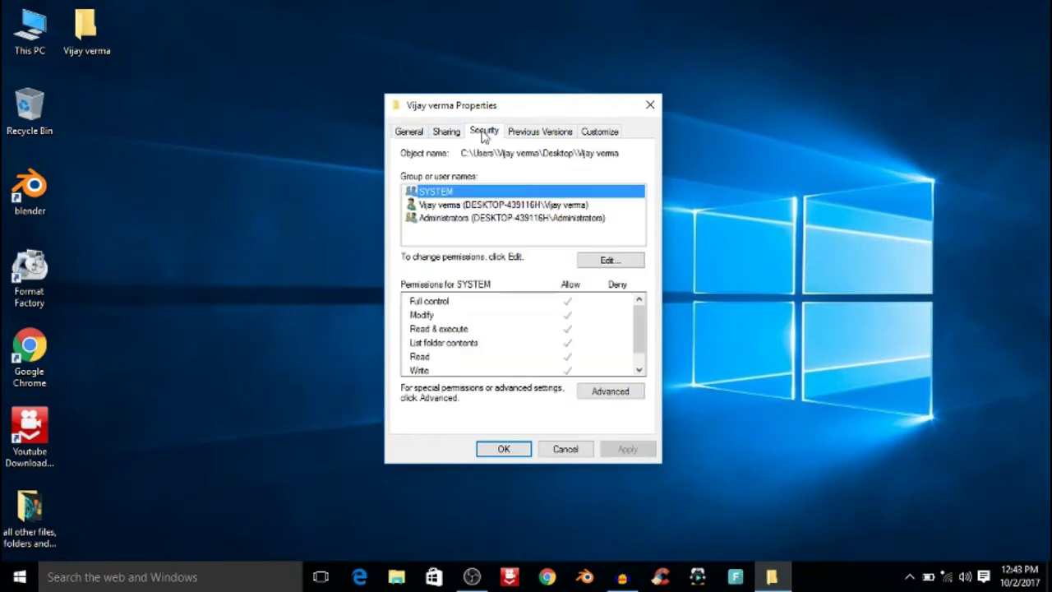
pyautogui.click(610, 262)
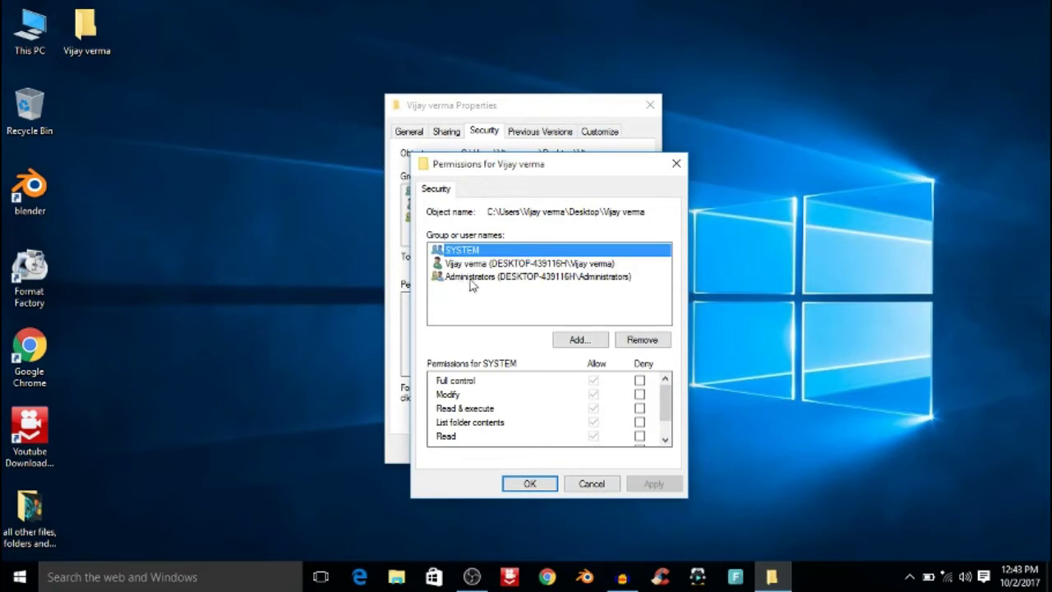
# Step: Deny the Administrators group Full control, confirm the warning and close the dialogs
pyautogui.click(494, 278)
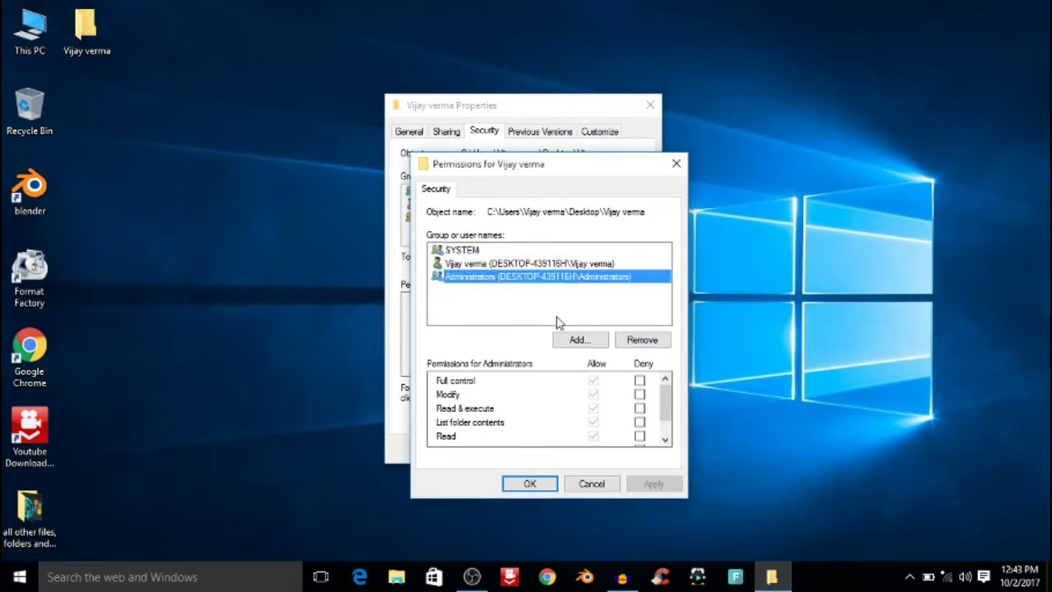
pyautogui.click(639, 380)
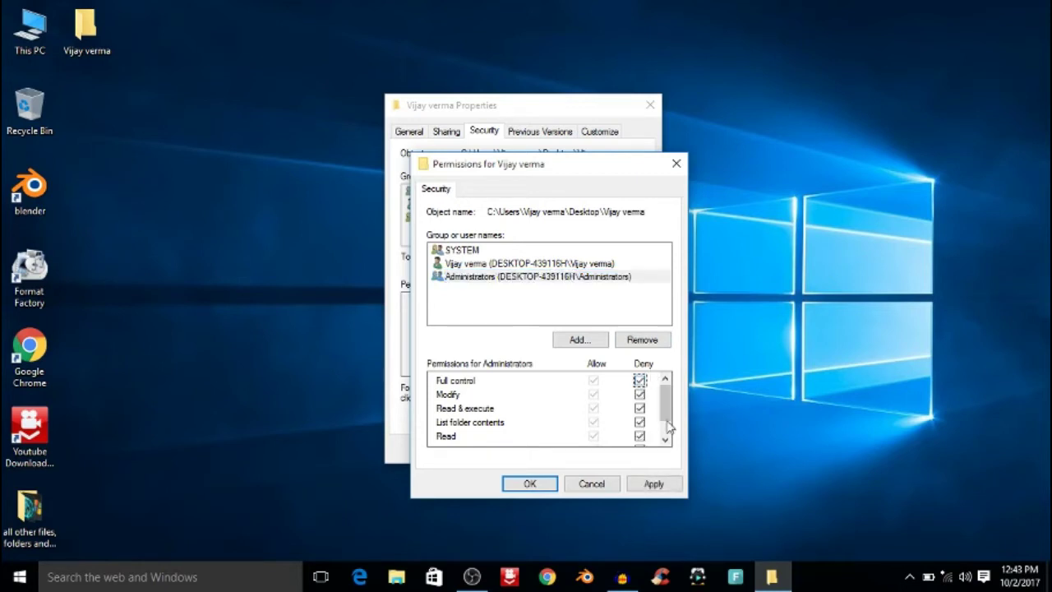
pyautogui.moveTo(665, 404); pyautogui.dragTo(668, 460)
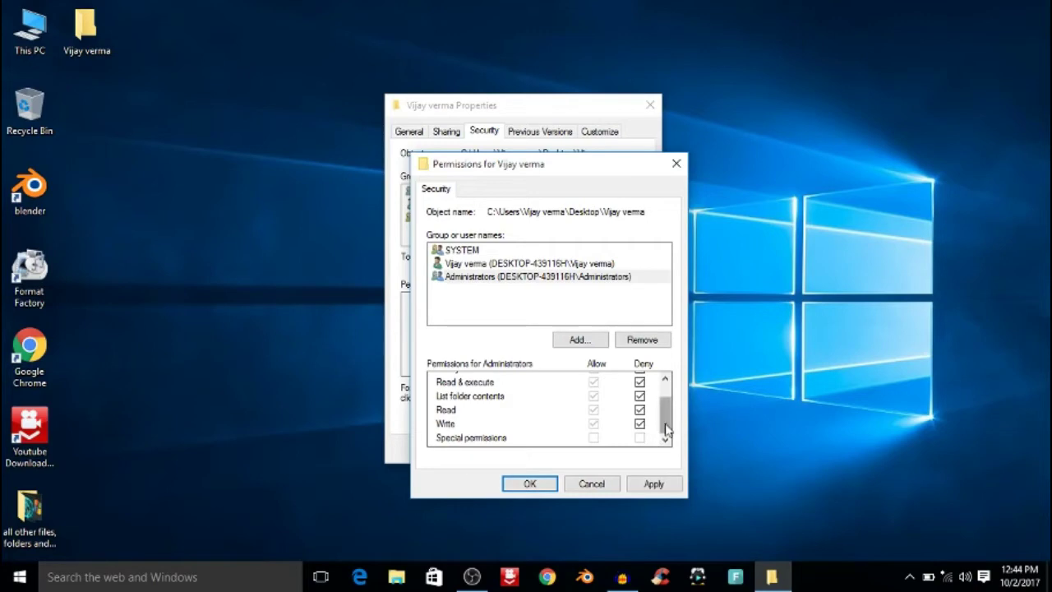
pyautogui.moveTo(665, 424); pyautogui.dragTo(666, 366)
pyautogui.click(641, 487)
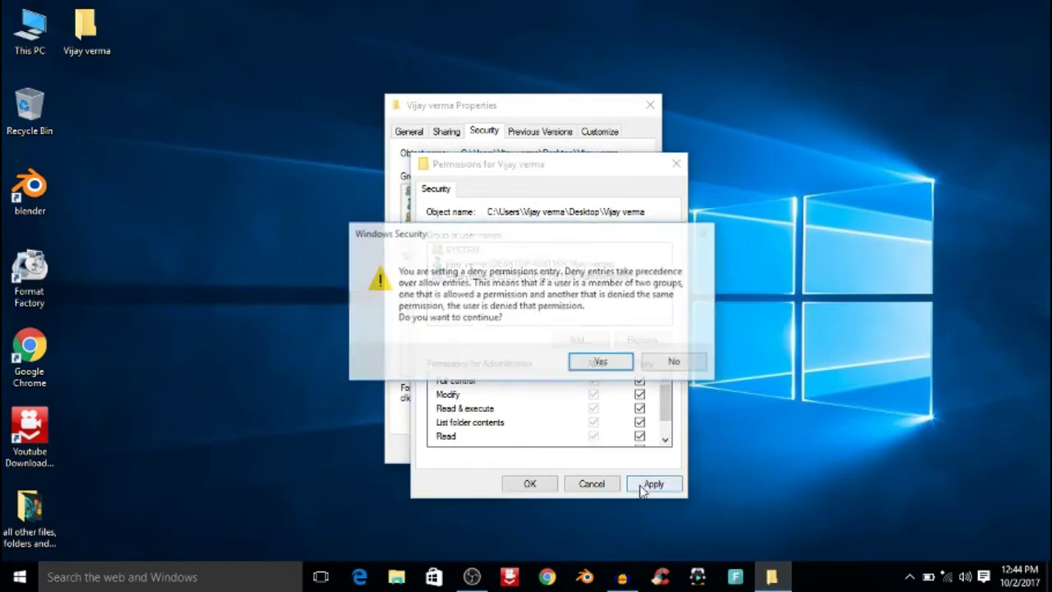
pyautogui.click(605, 362)
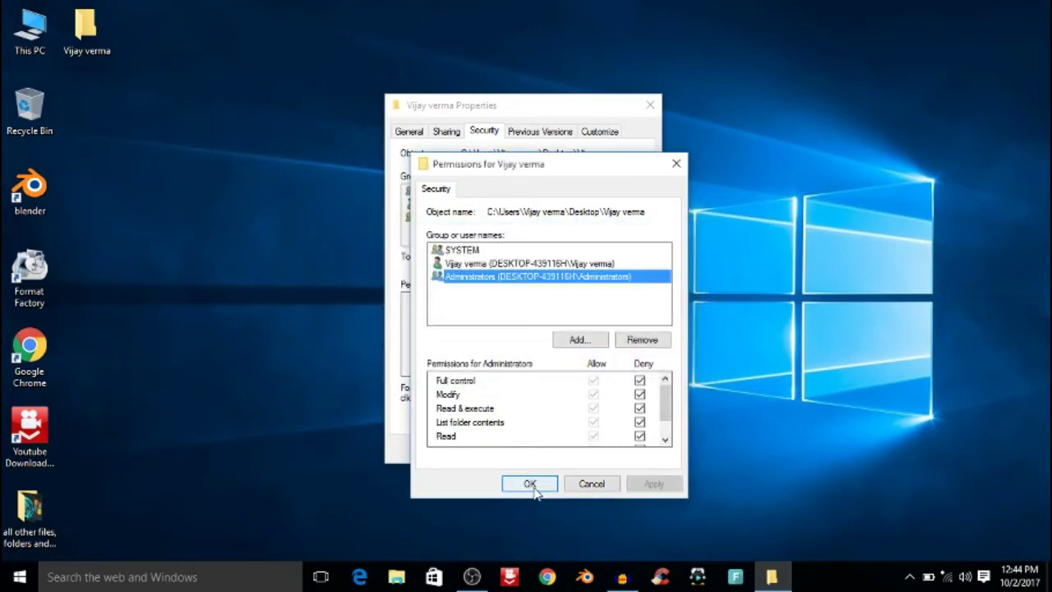
pyautogui.click(530, 483)
pyautogui.click(521, 451)
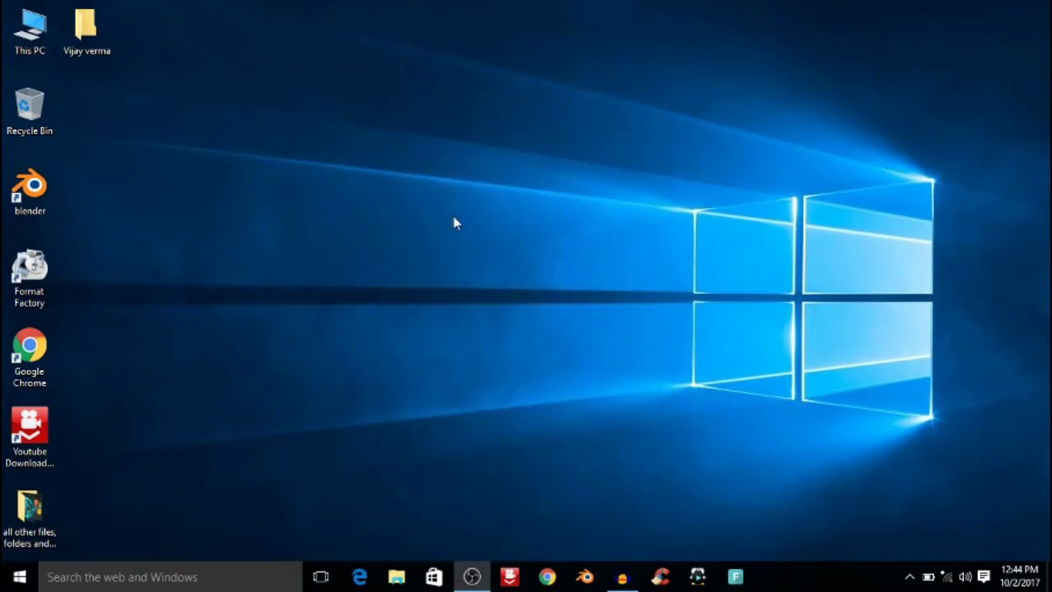
# Step: Refresh the desktop several times
pyautogui.rightClick(453, 217)
pyautogui.click(495, 263)
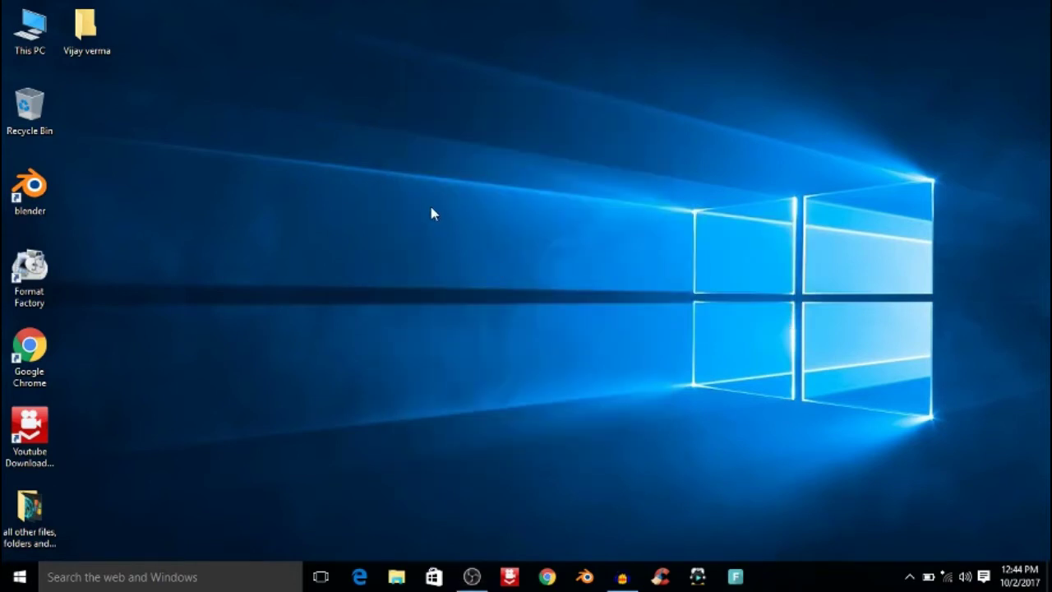
pyautogui.rightClick(431, 207)
pyautogui.click(475, 257)
pyautogui.rightClick(316, 127)
pyautogui.click(357, 178)
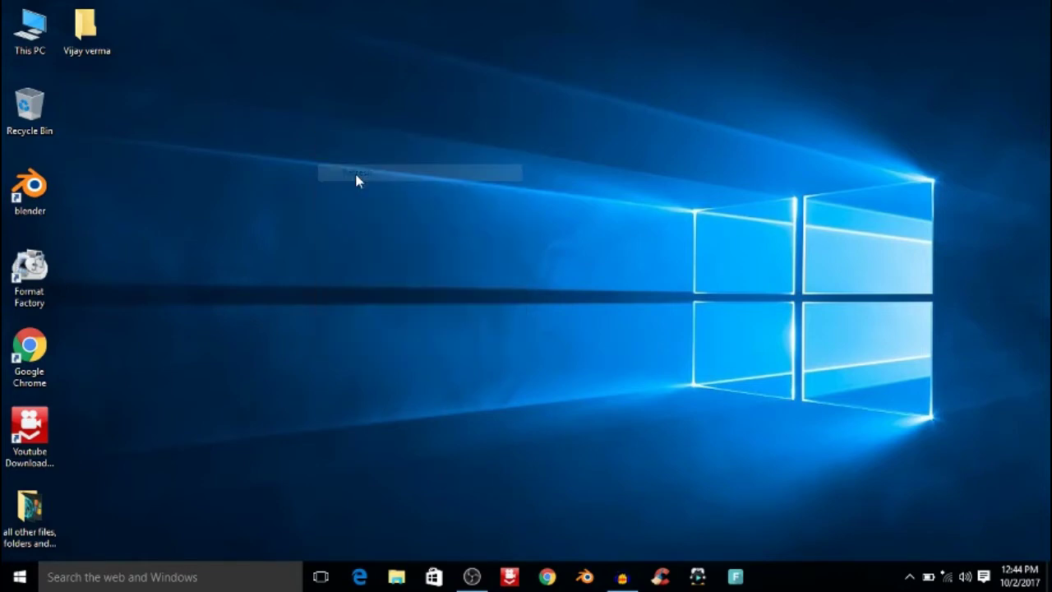
# Step: Try opening the locked folder, choose Continue, and dismiss the access-denied message
pyautogui.click(94, 36)
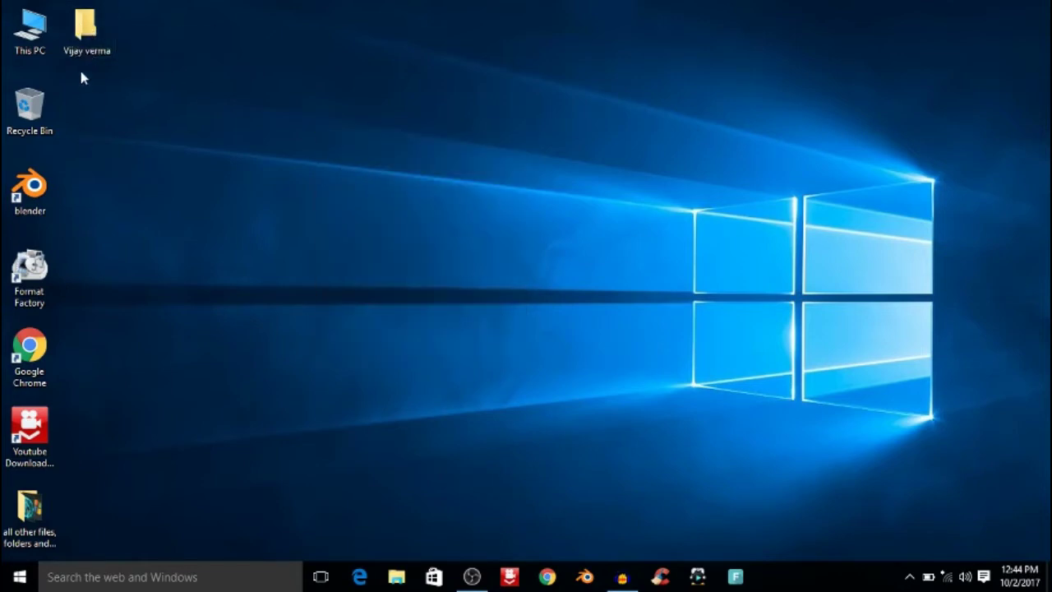
pyautogui.doubleClick(89, 41)
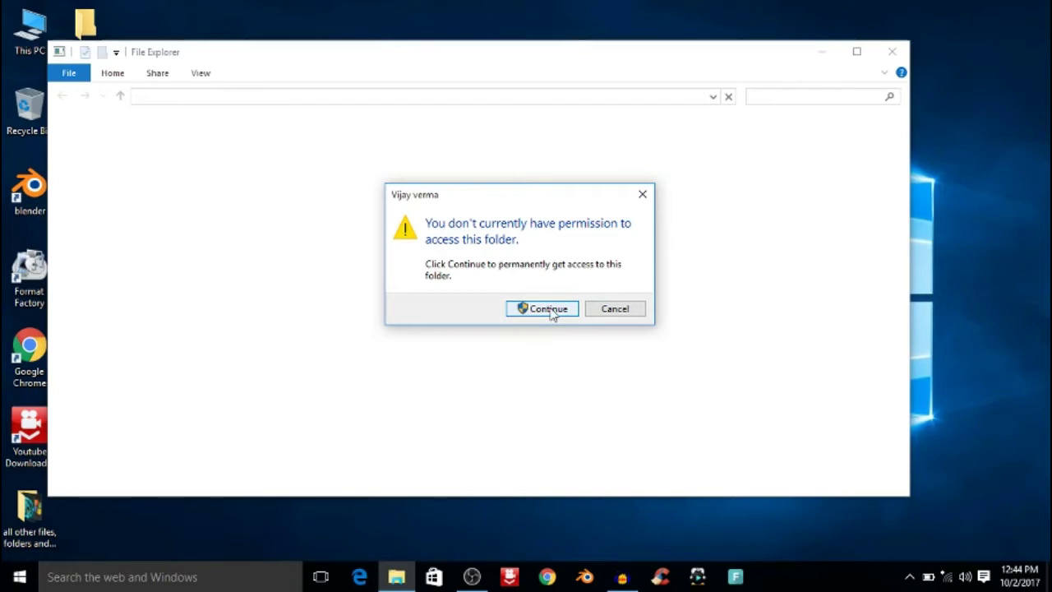
pyautogui.click(548, 311)
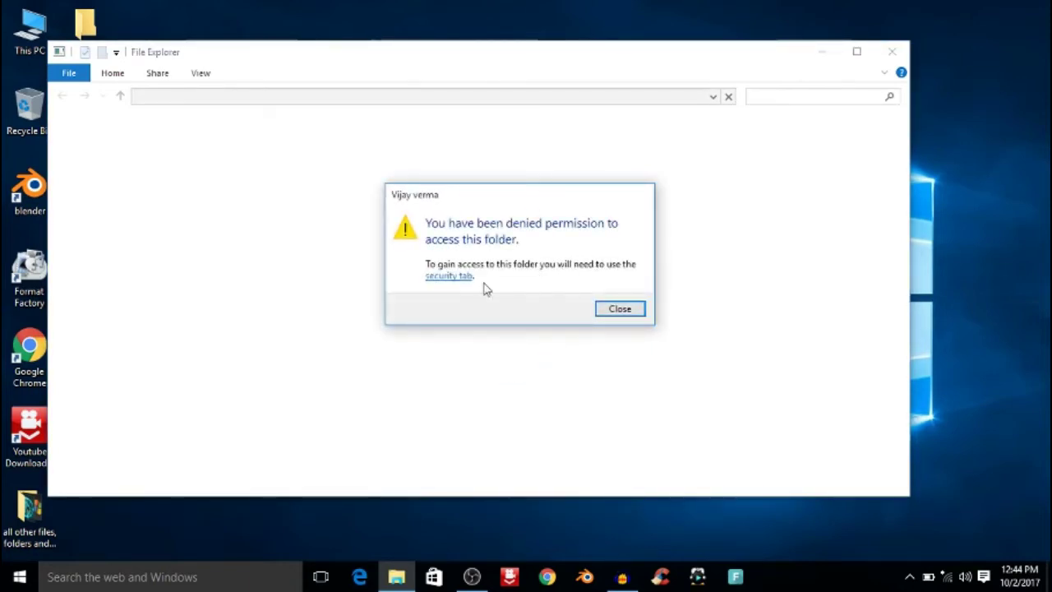
pyautogui.click(622, 311)
pyautogui.rightClick(419, 133)
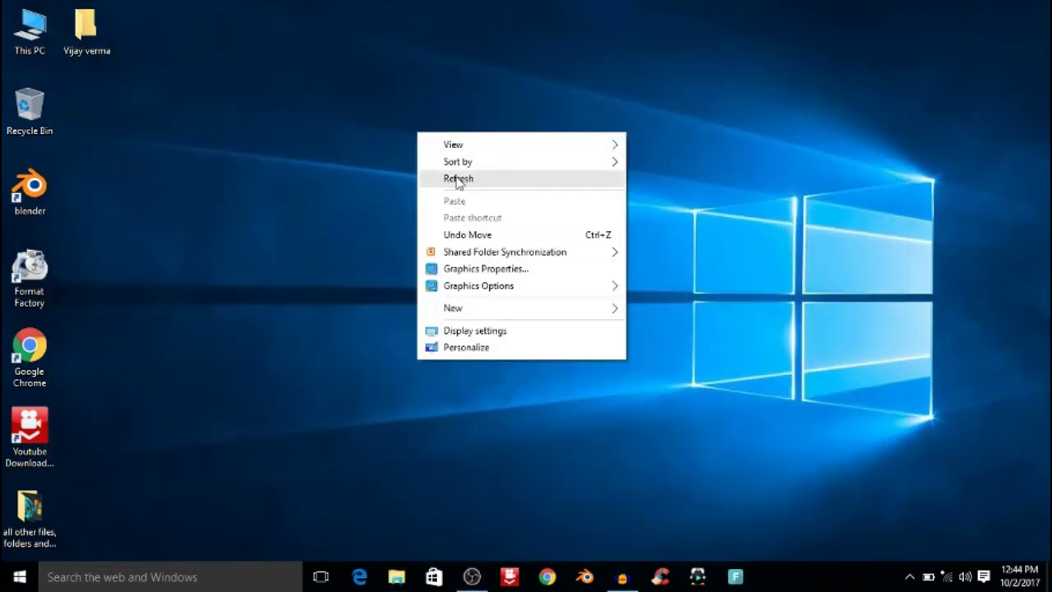
pyautogui.click(459, 180)
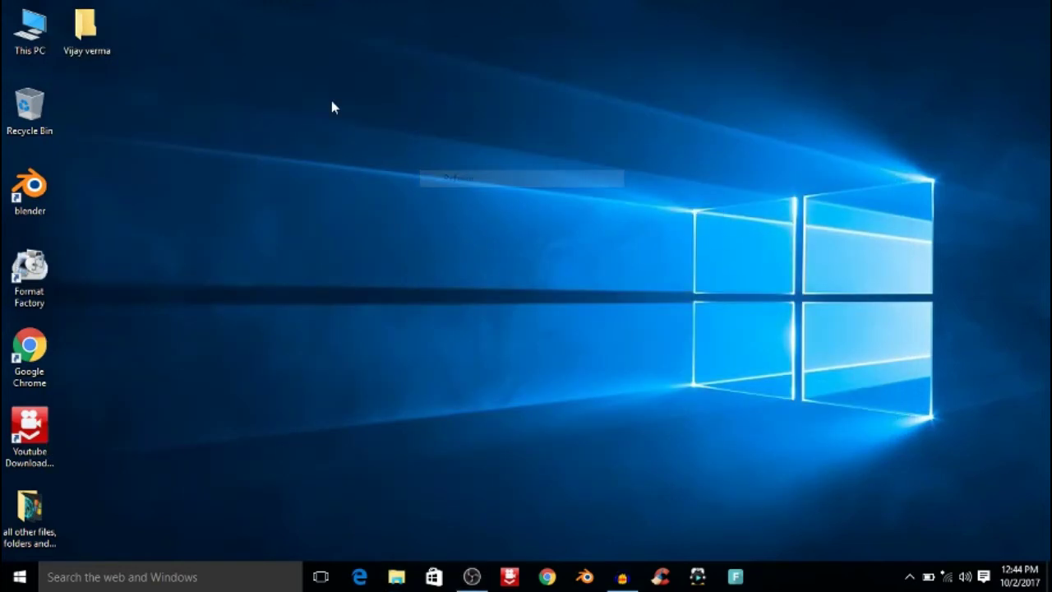
pyautogui.rightClick(89, 20)
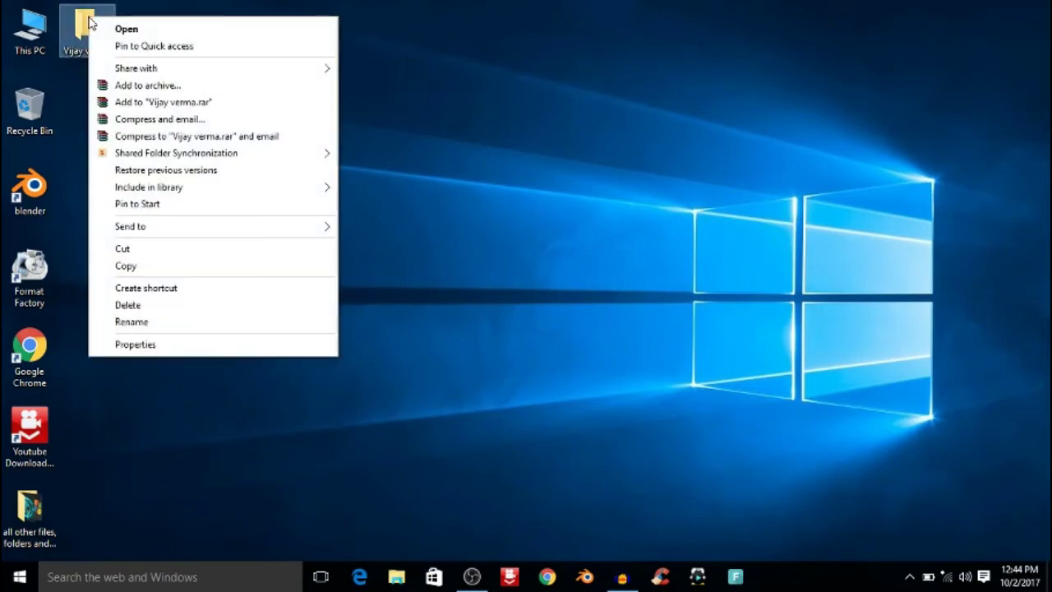
pyautogui.click(131, 305)
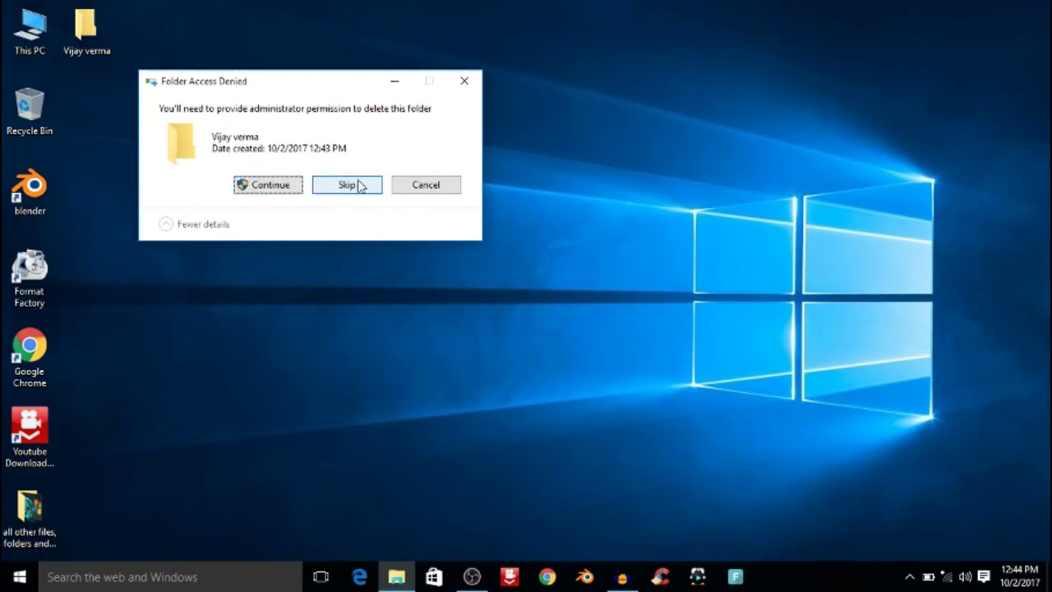
pyautogui.click(271, 191)
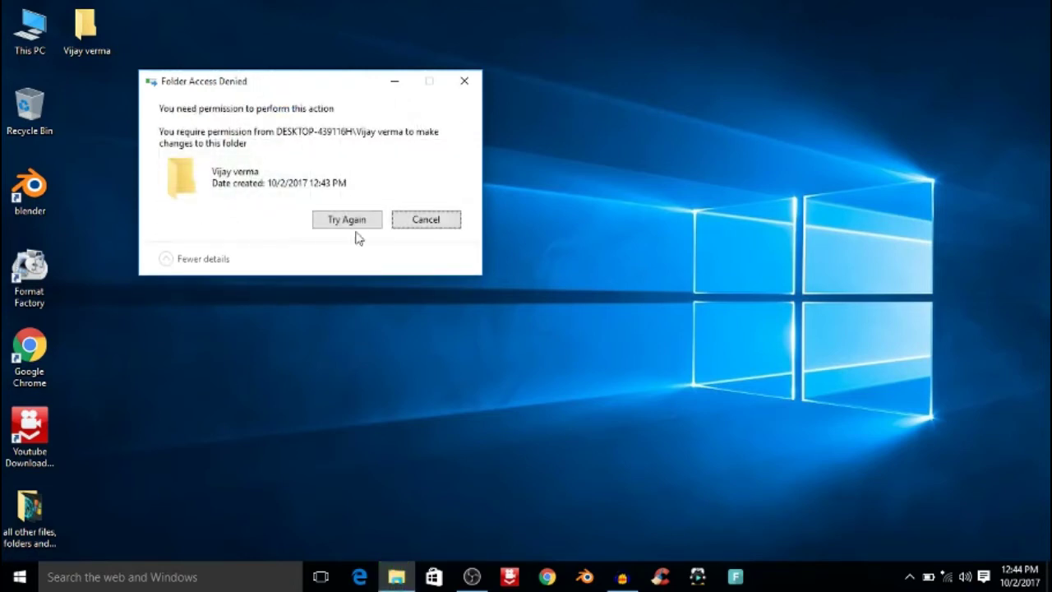
pyautogui.click(426, 220)
pyautogui.rightClick(292, 132)
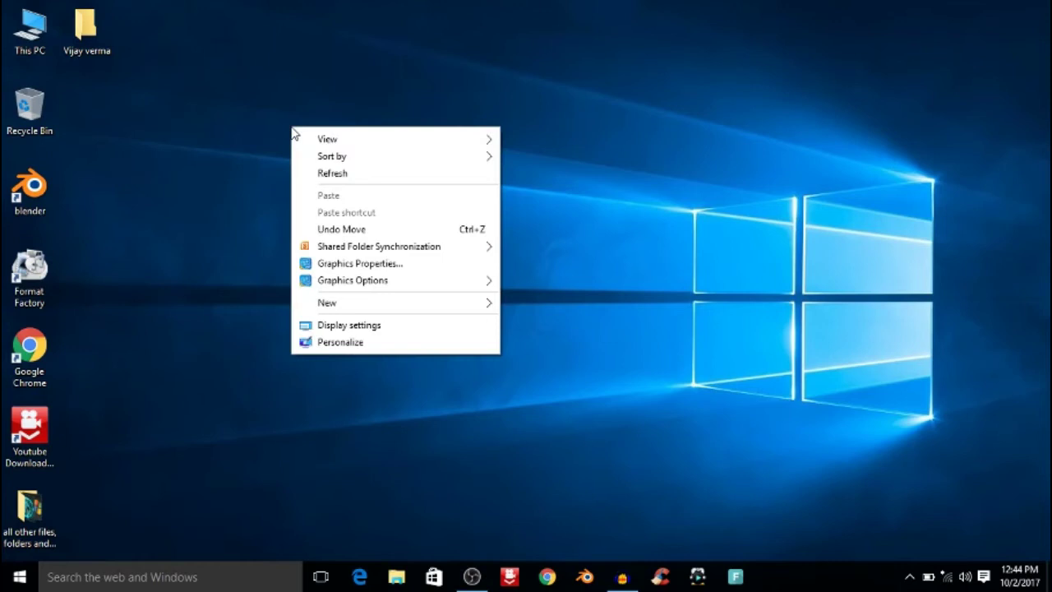
pyautogui.click(334, 170)
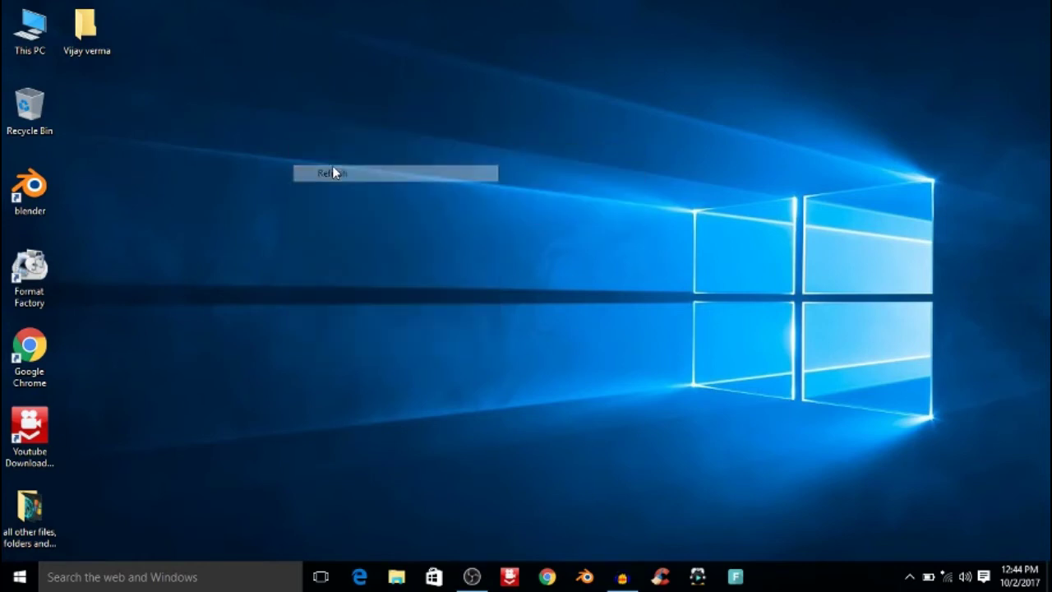
pyautogui.rightClick(204, 85)
# Step: Open the folder's Security permissions editor from its Properties
pyautogui.click(252, 129)
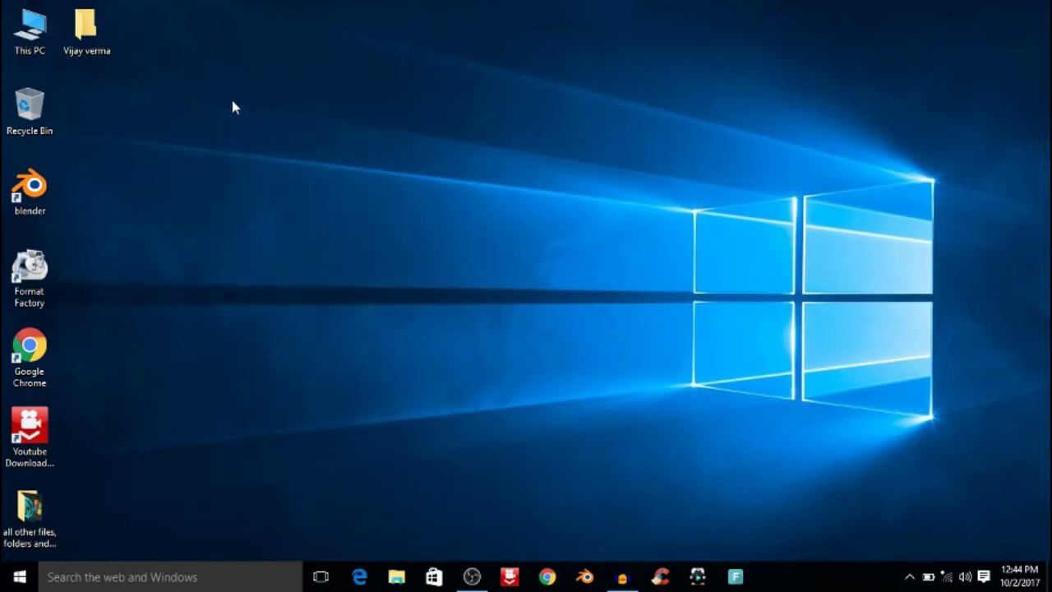
pyautogui.moveTo(133, 69); pyautogui.dragTo(67, 30)
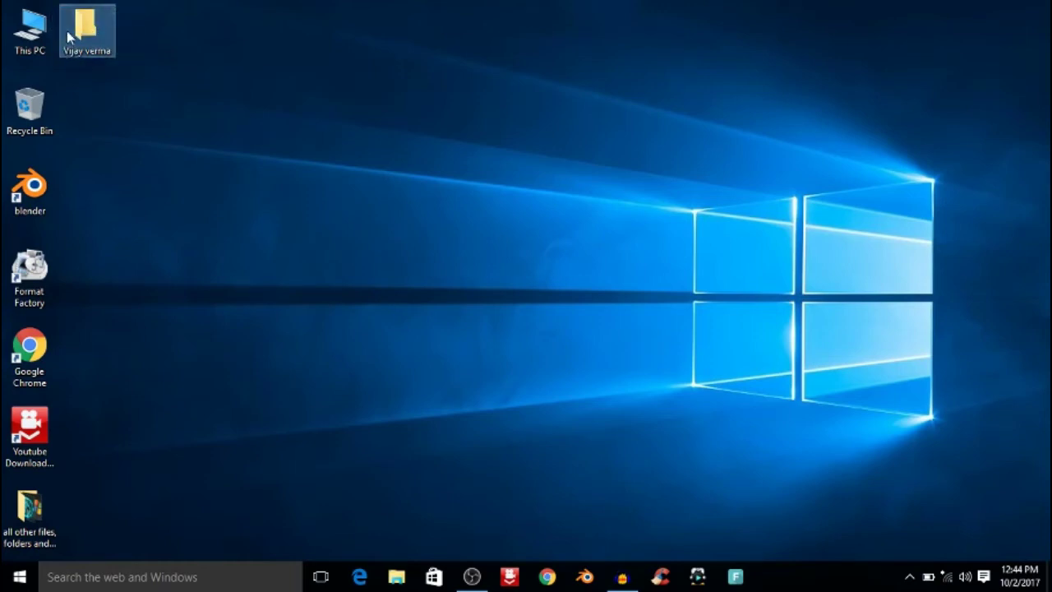
pyautogui.rightClick(85, 25)
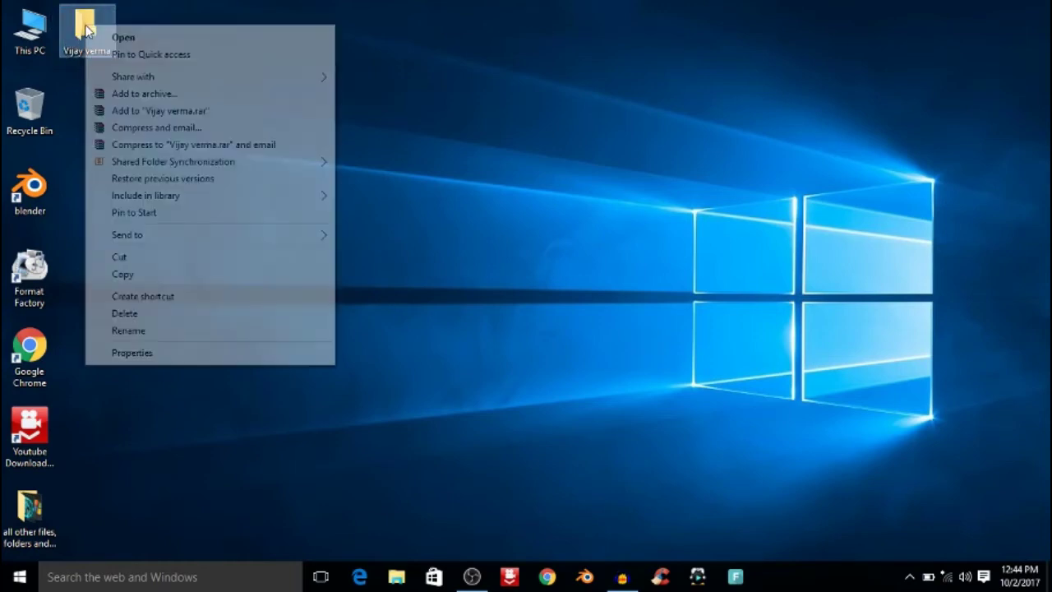
pyautogui.click(96, 351)
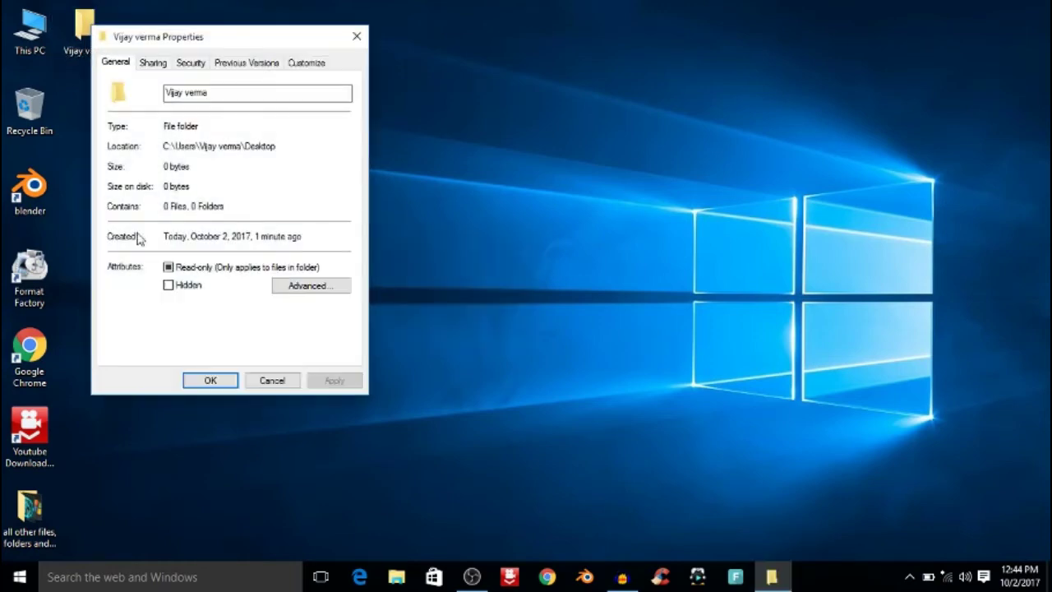
pyautogui.click(192, 65)
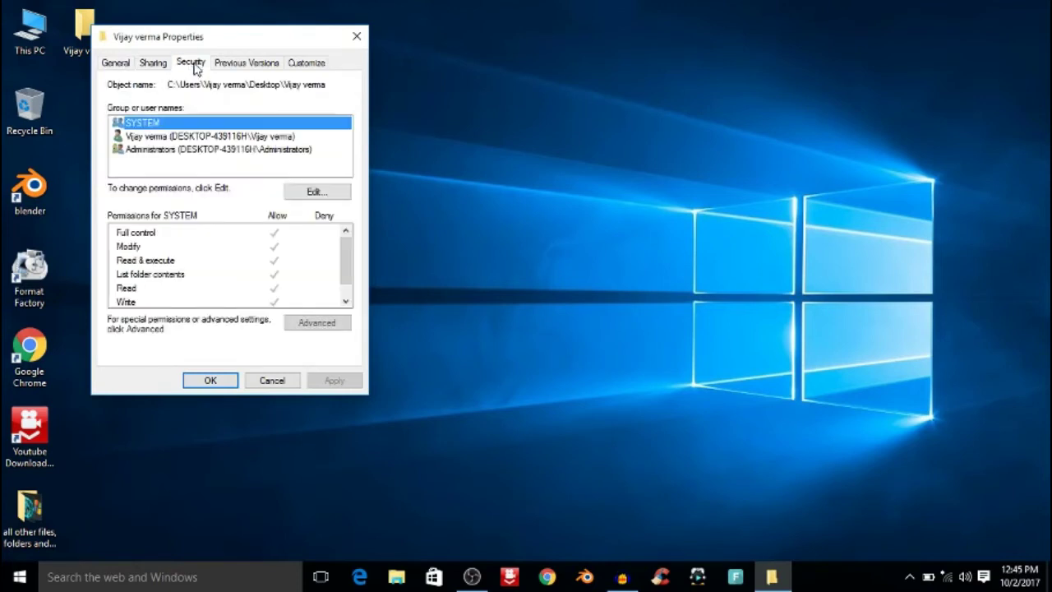
pyautogui.click(320, 195)
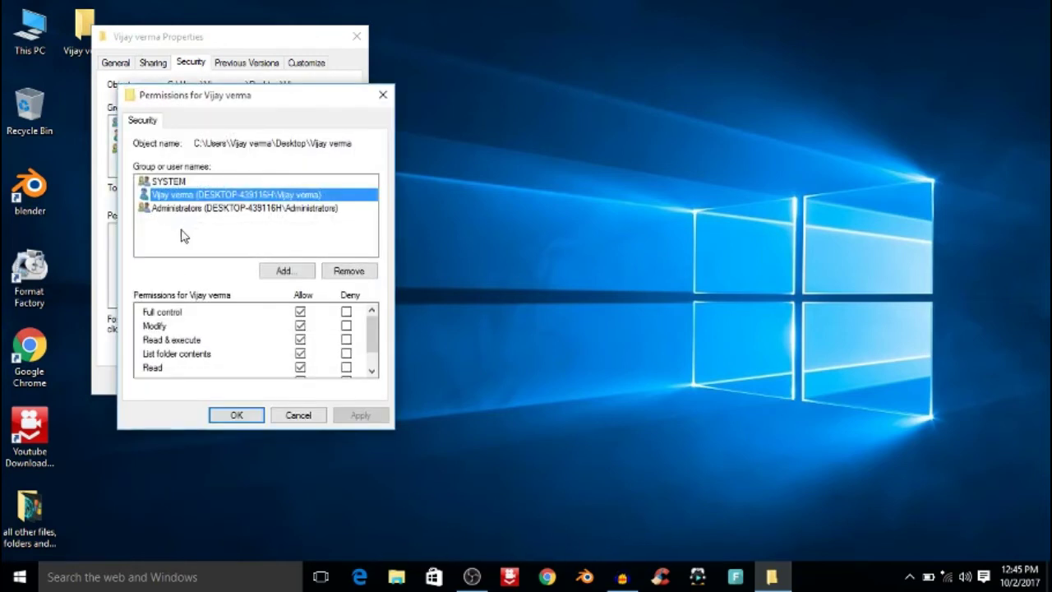
# Step: Untick the Administrators Deny boxes for Full control, Modify, Read & execute and Write, then apply
pyautogui.click(194, 210)
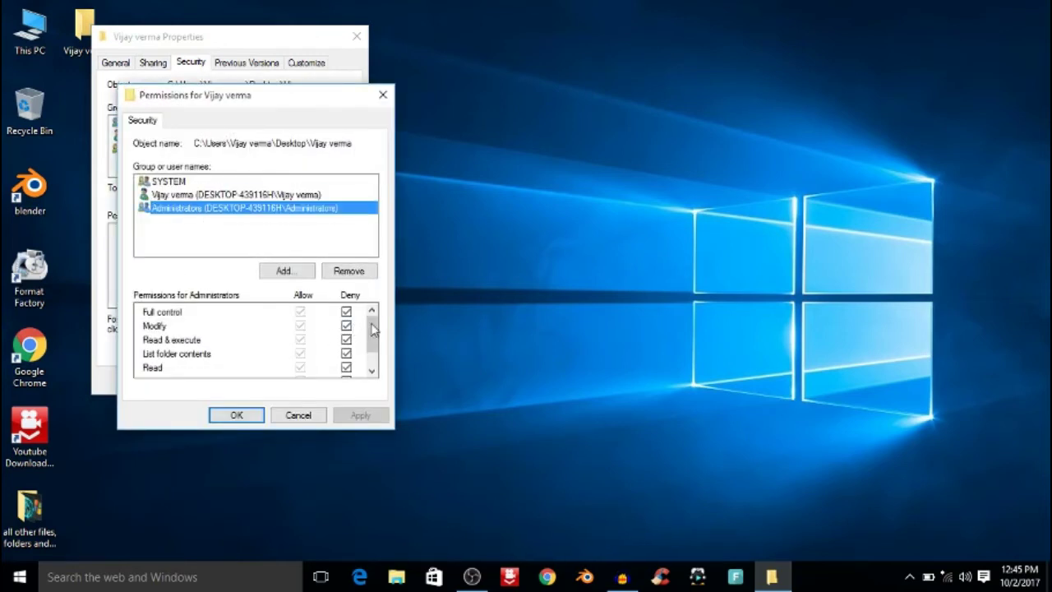
pyautogui.moveTo(374, 329); pyautogui.dragTo(375, 304)
pyautogui.click(346, 326)
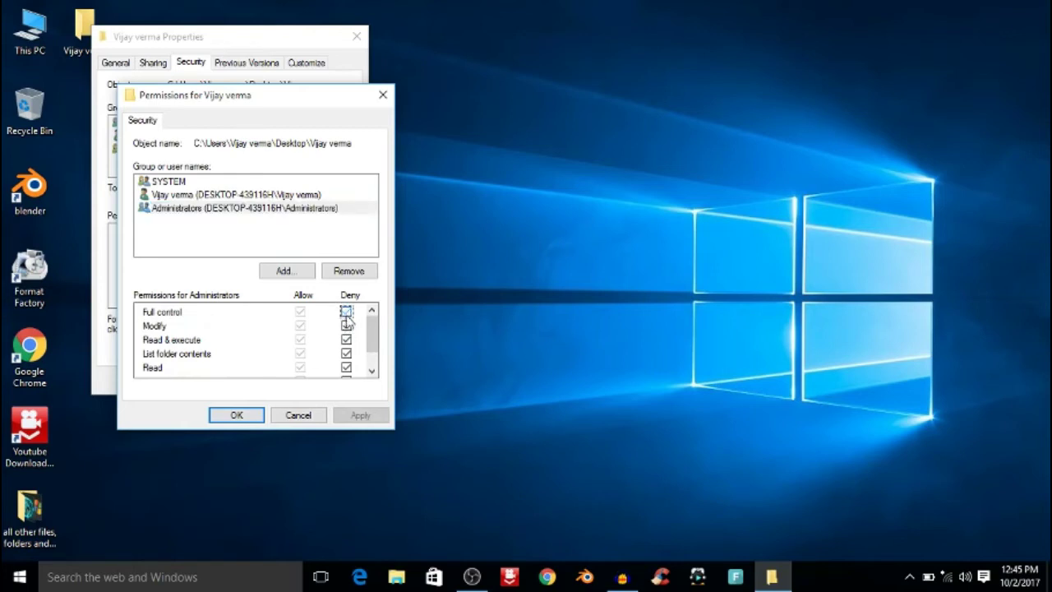
pyautogui.click(346, 340)
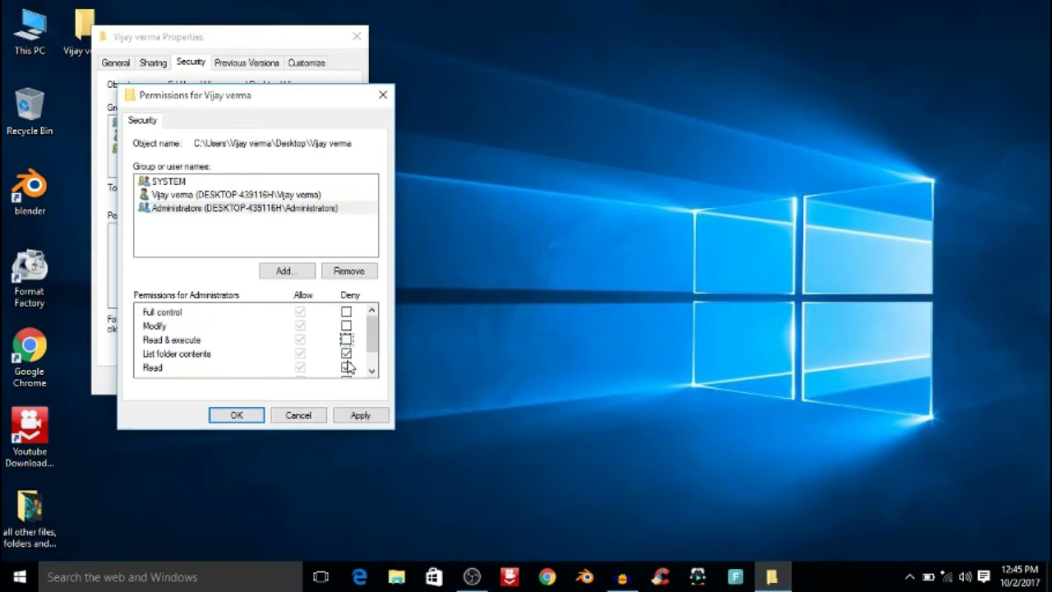
pyautogui.click(347, 367)
pyautogui.scroll(-1, 363, 364)
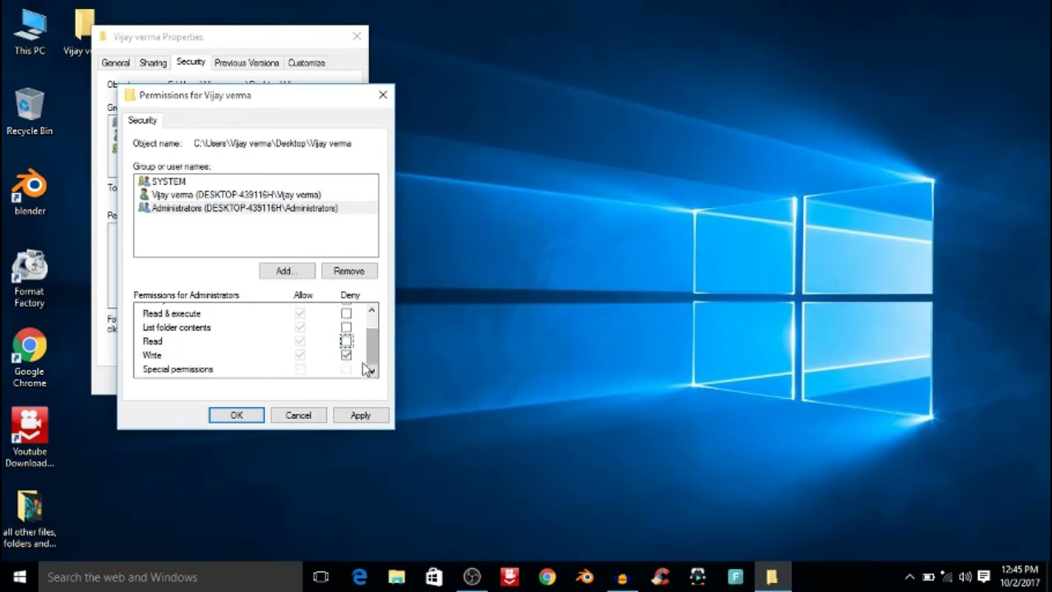
pyautogui.click(347, 356)
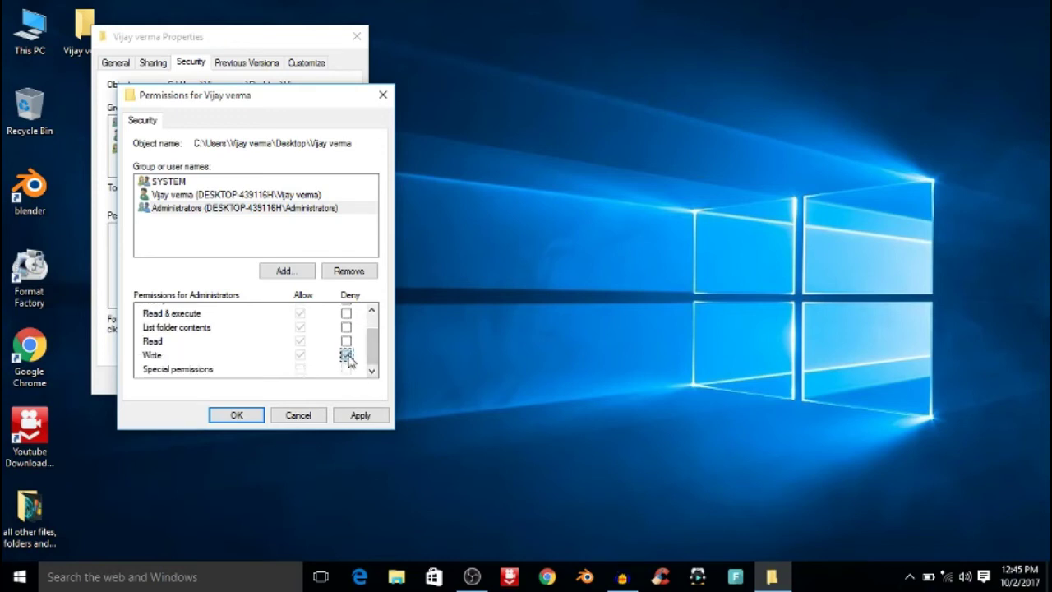
pyautogui.click(362, 416)
pyautogui.click(236, 417)
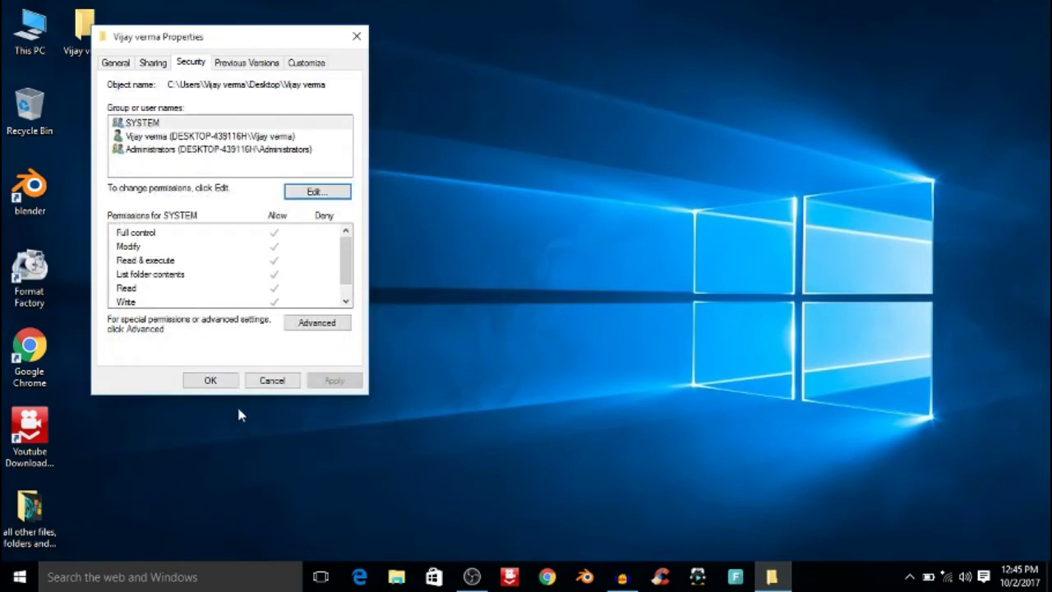
pyautogui.click(217, 378)
# Step: Refresh the desktop and verify the unlocked folder opens, then close it
pyautogui.rightClick(282, 151)
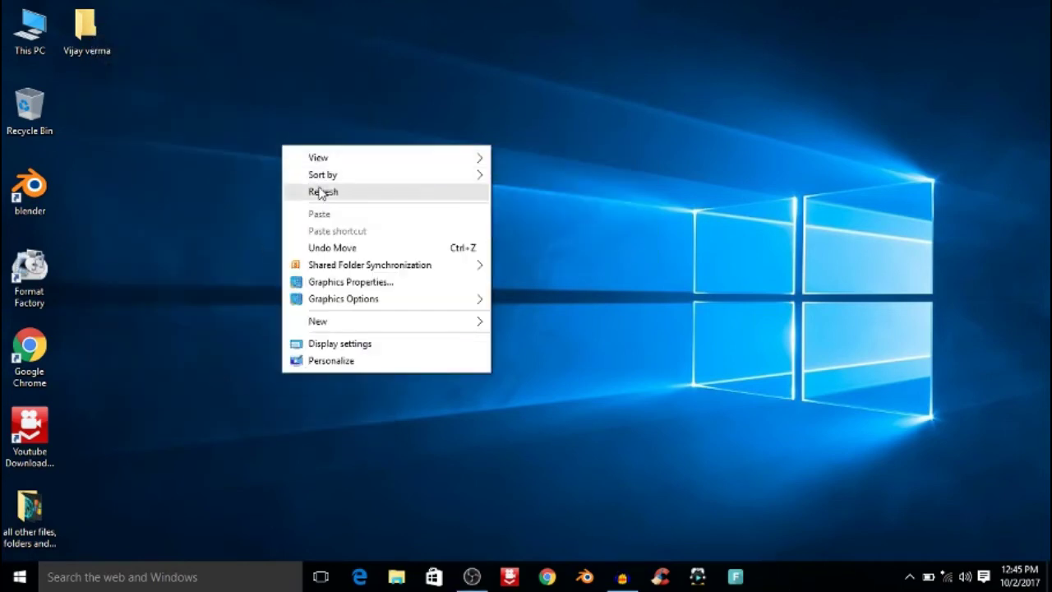
pyautogui.click(320, 194)
pyautogui.doubleClick(89, 29)
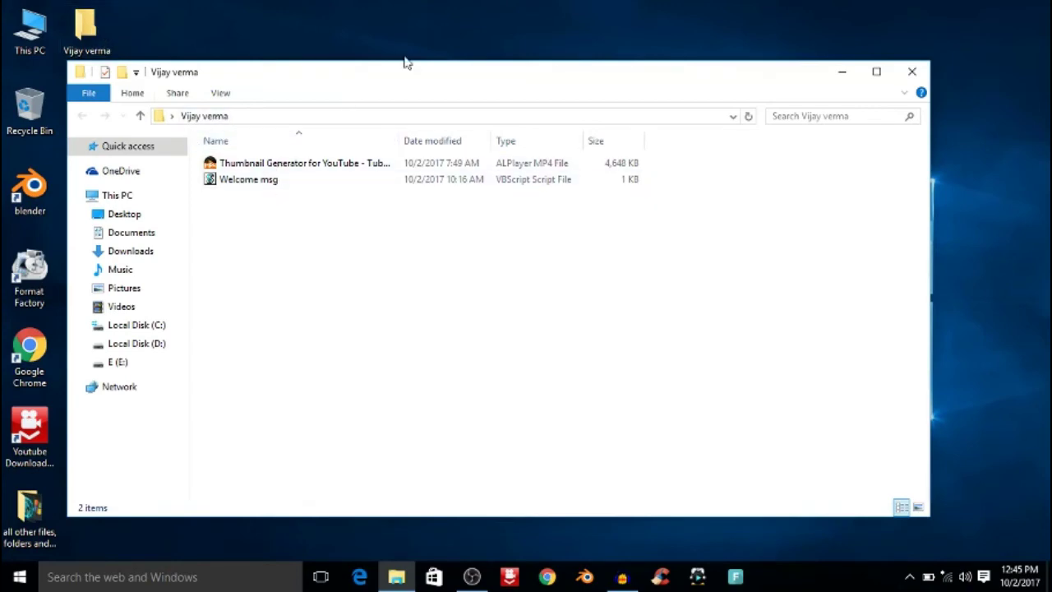
pyautogui.click(912, 71)
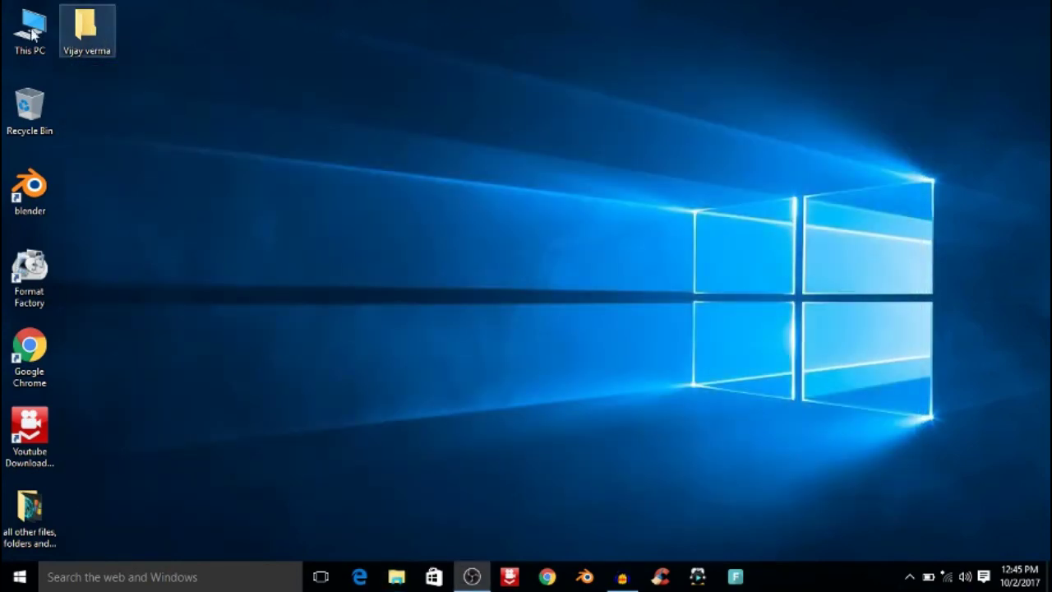
pyautogui.doubleClick(83, 30)
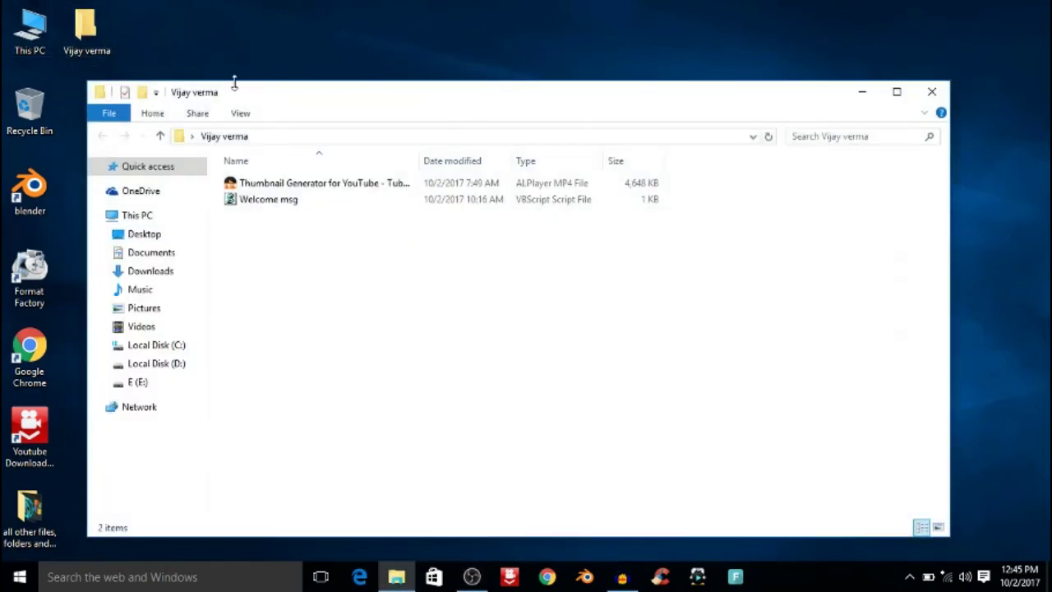
pyautogui.click(932, 92)
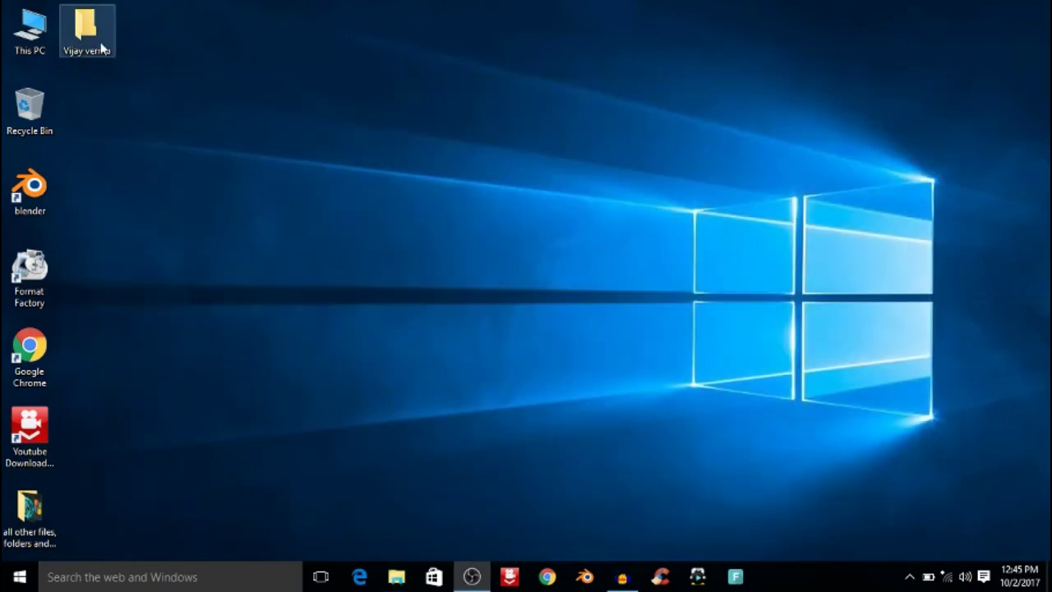
# Step: Restore the deleted folder copy from the Recycle Bin to the desktop
pyautogui.click(92, 38)
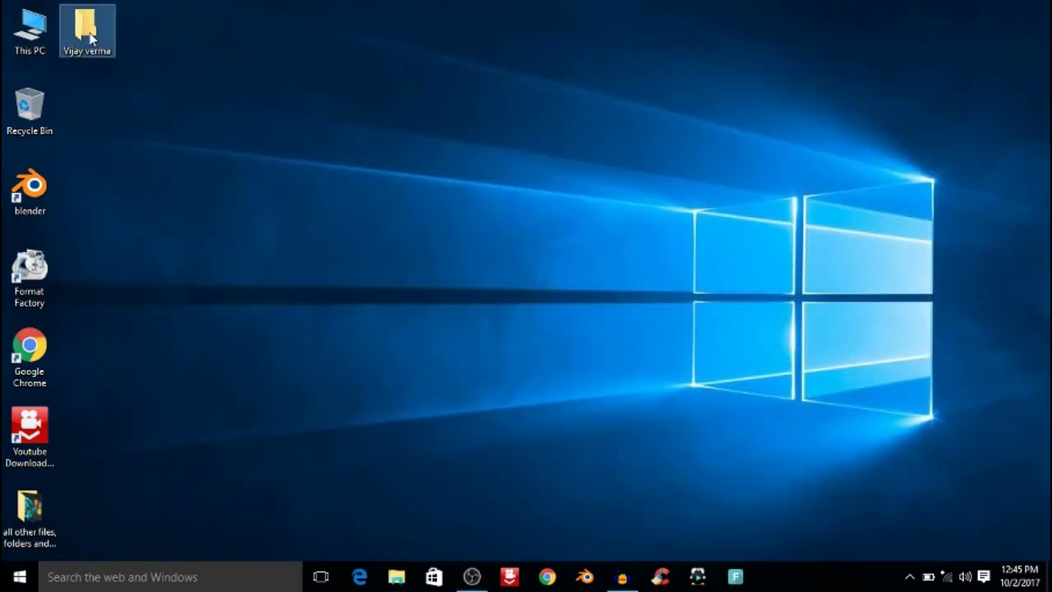
pyautogui.doubleClick(30, 111)
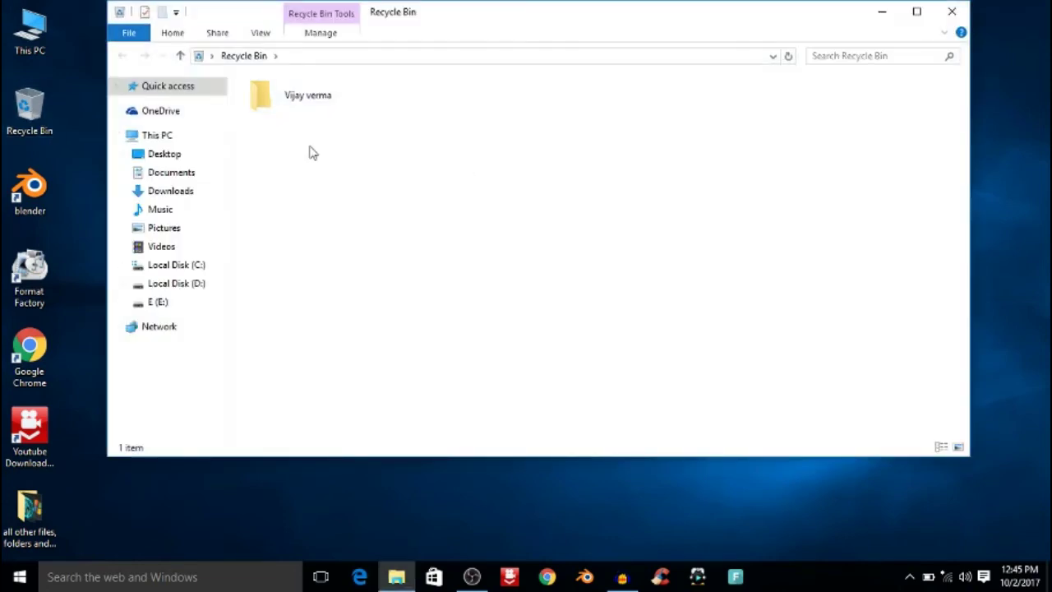
pyautogui.moveTo(306, 96); pyautogui.dragTo(312, 102)
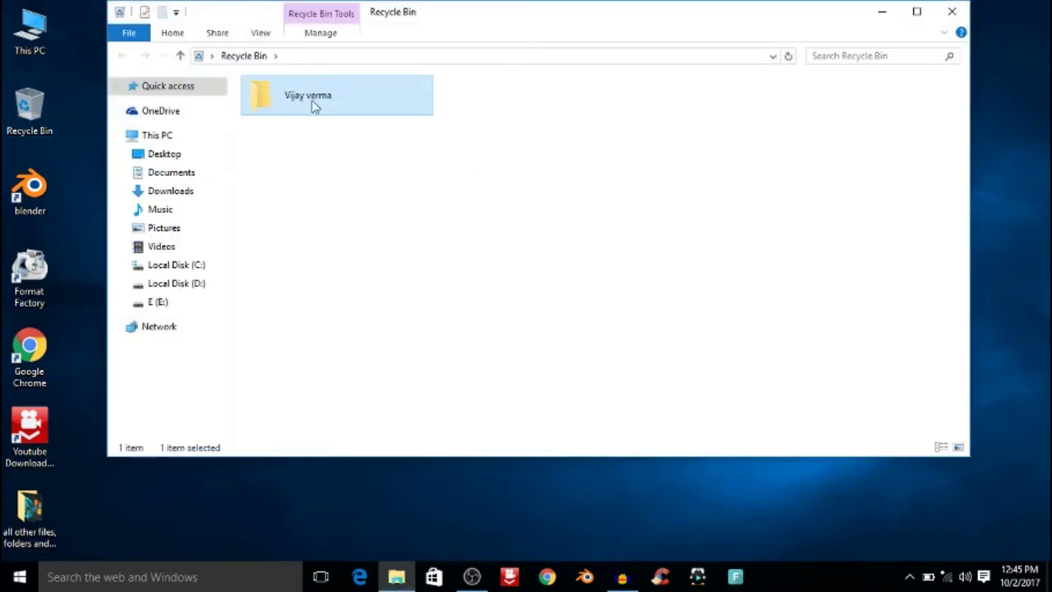
pyautogui.rightClick(312, 102)
pyautogui.click(351, 114)
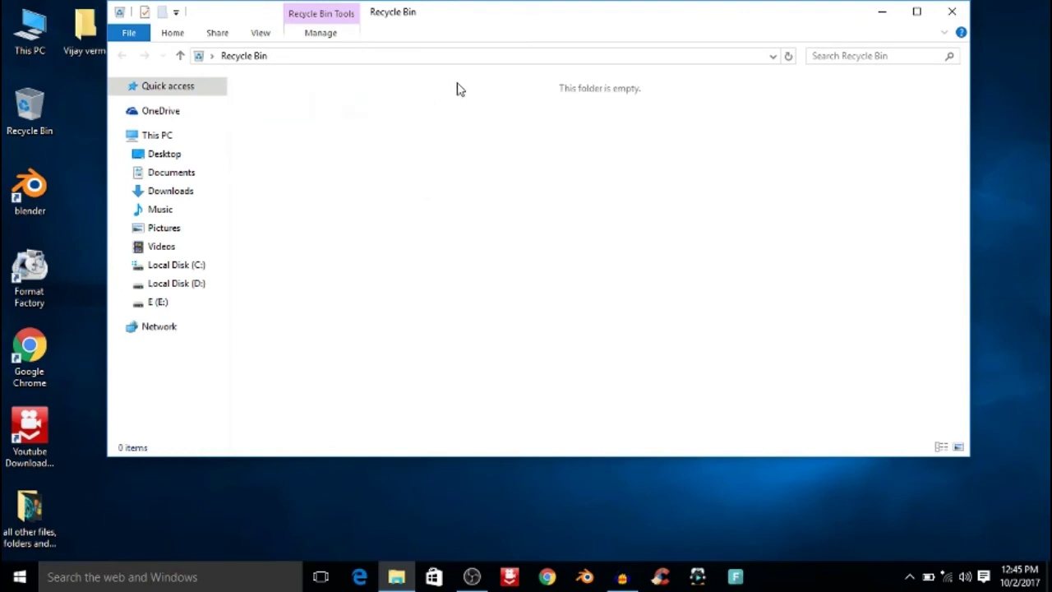
pyautogui.click(951, 11)
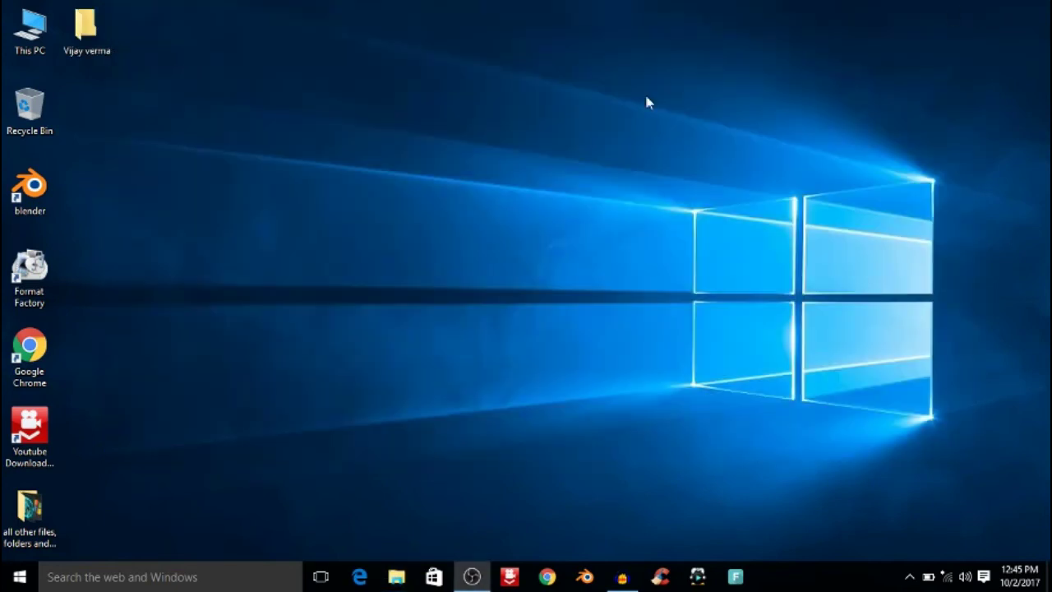
pyautogui.rightClick(647, 96)
pyautogui.click(681, 144)
pyautogui.rightClick(292, 196)
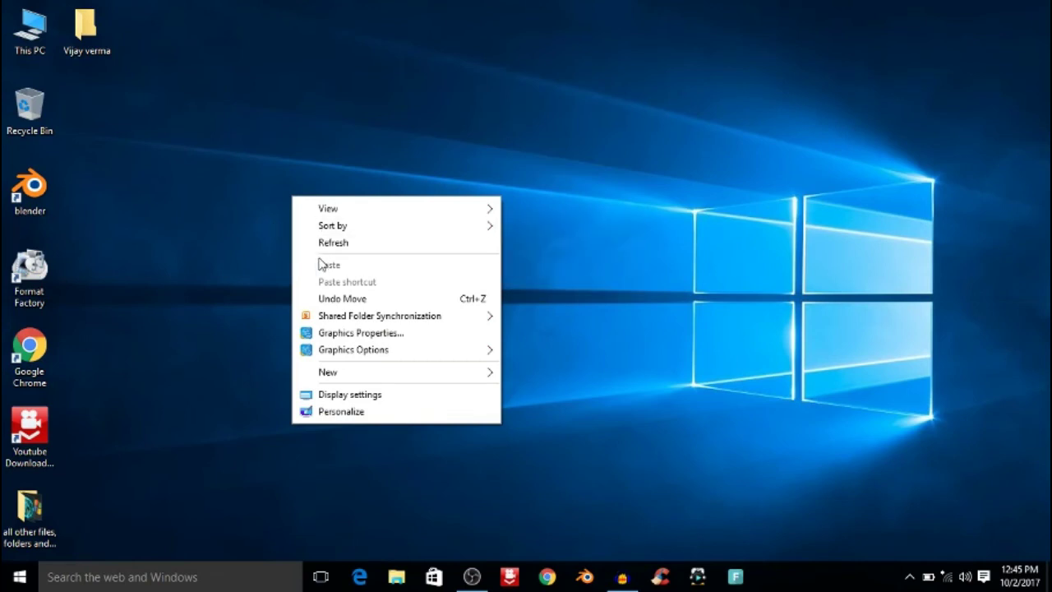
pyautogui.click(322, 243)
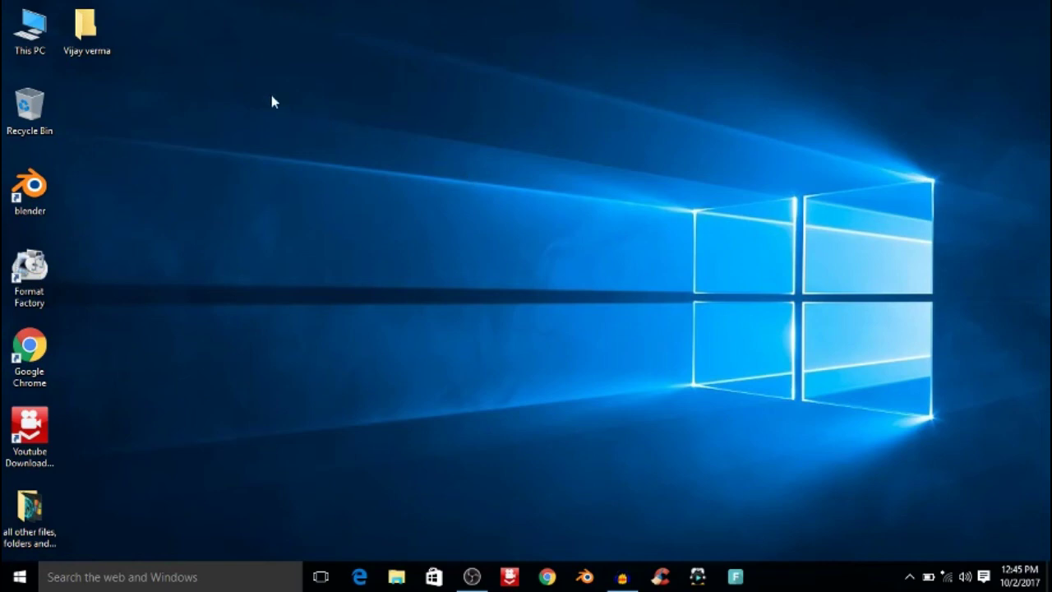
pyautogui.moveTo(273, 97); pyautogui.dragTo(437, 196)
pyautogui.moveTo(303, 102); pyautogui.dragTo(388, 134)
pyautogui.rightClick(350, 108)
pyautogui.click(387, 155)
pyautogui.rightClick(351, 146)
pyautogui.click(387, 187)
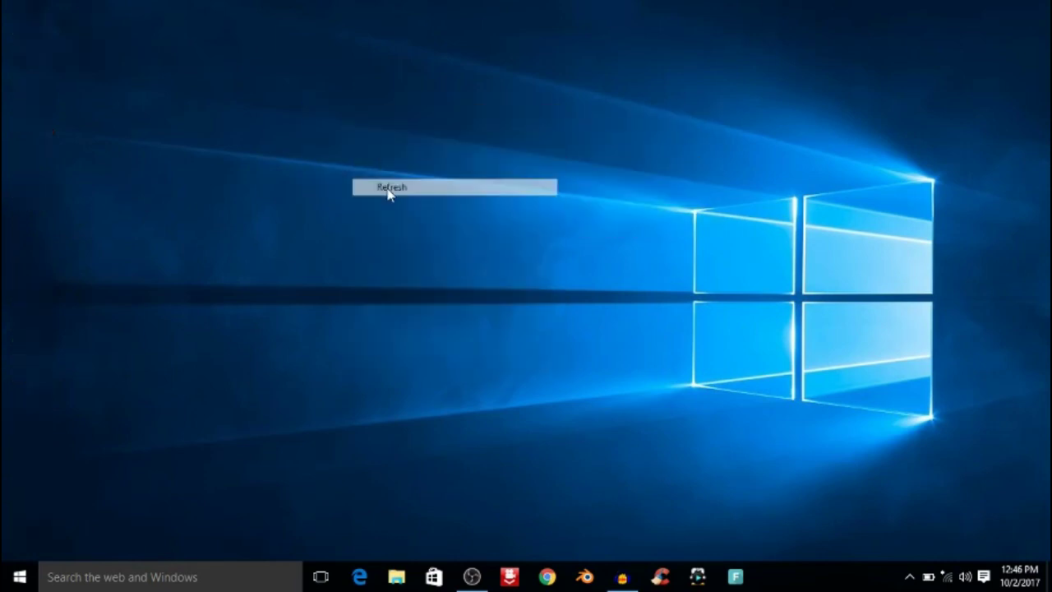
pyautogui.rightClick(329, 141)
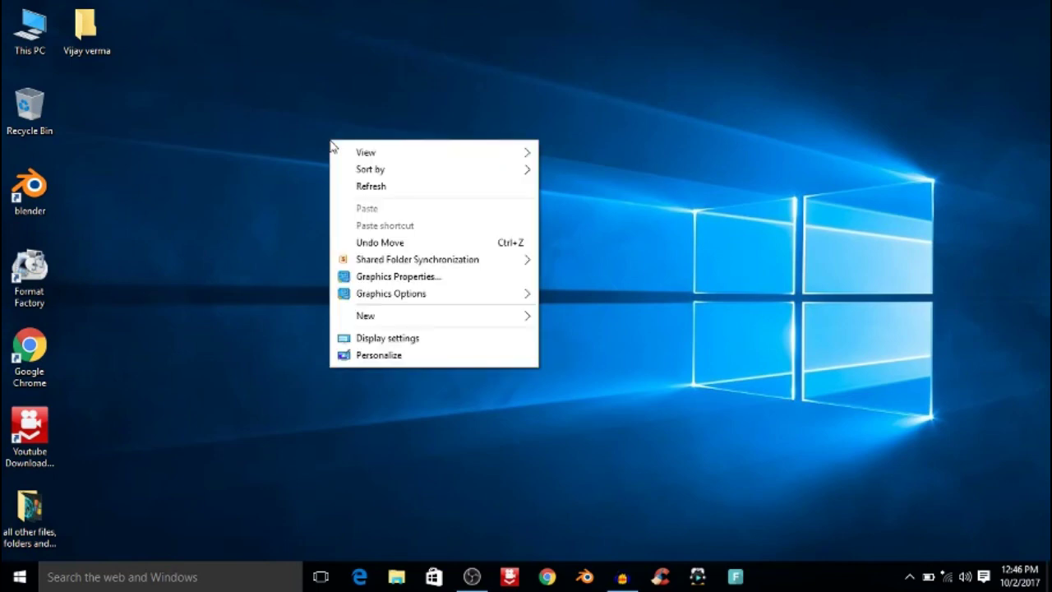
pyautogui.click(369, 187)
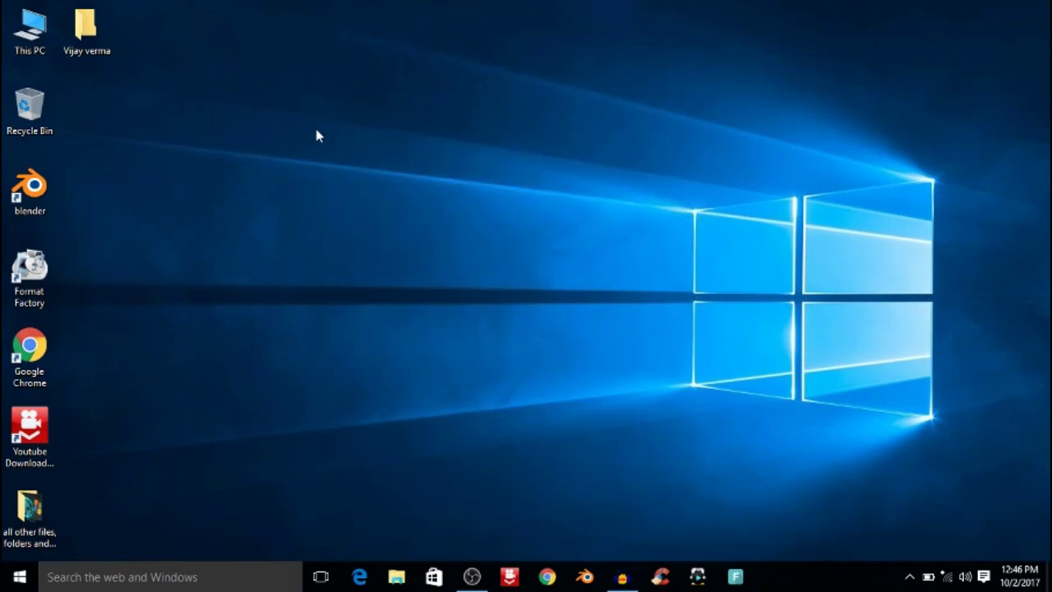
pyautogui.rightClick(317, 132)
pyautogui.click(362, 183)
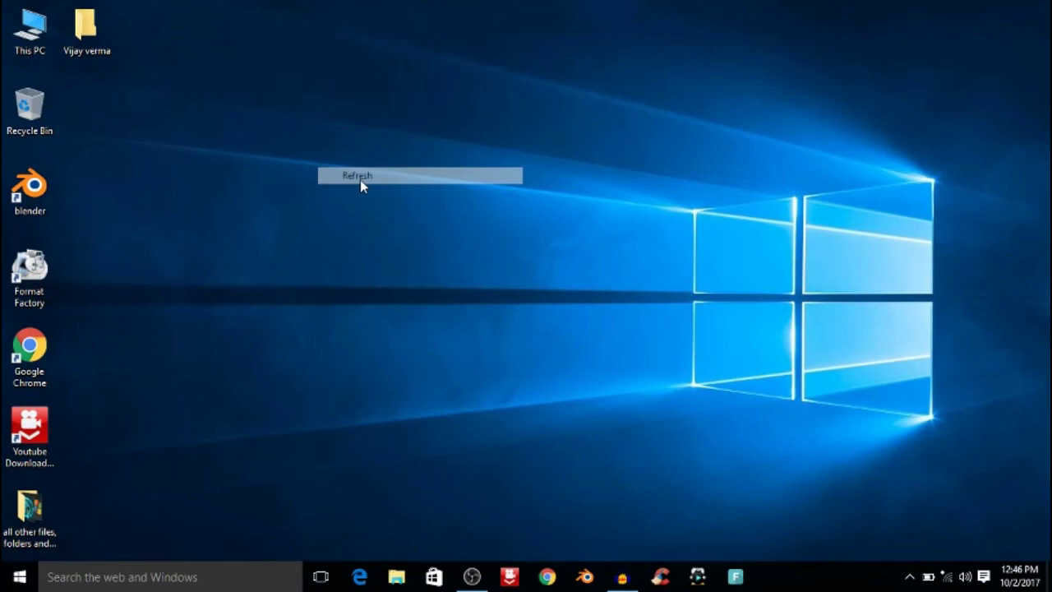
pyautogui.rightClick(427, 194)
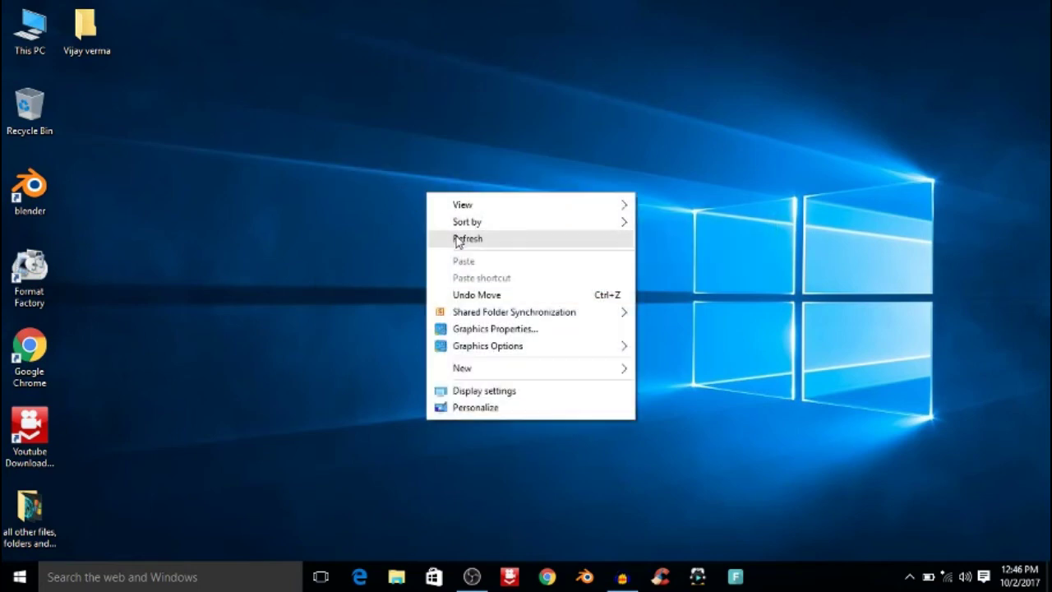
pyautogui.click(452, 236)
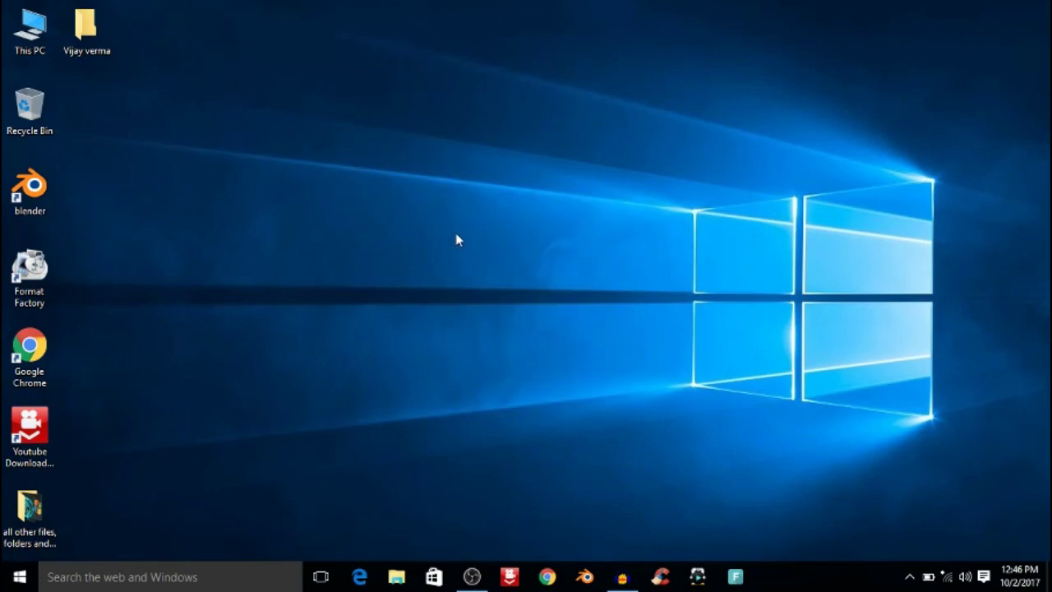